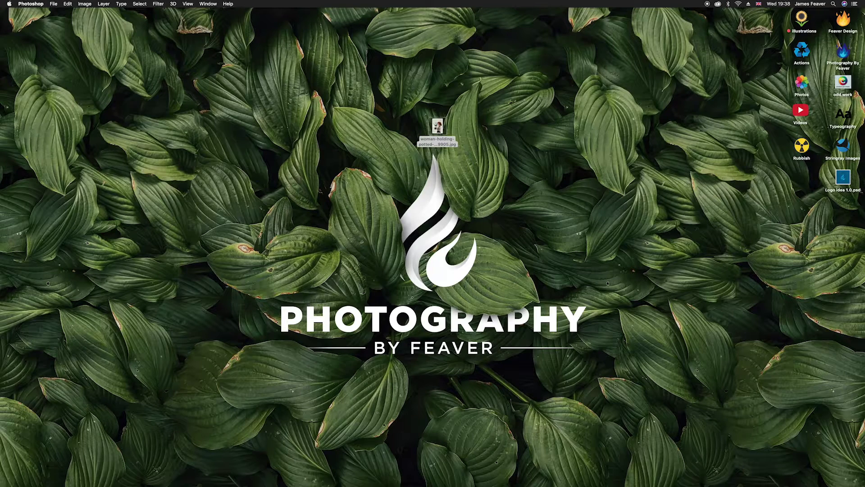
Step: Open the photo of the woman holding the potted aloe vera and fit the whole image in view
double_click(437, 127)
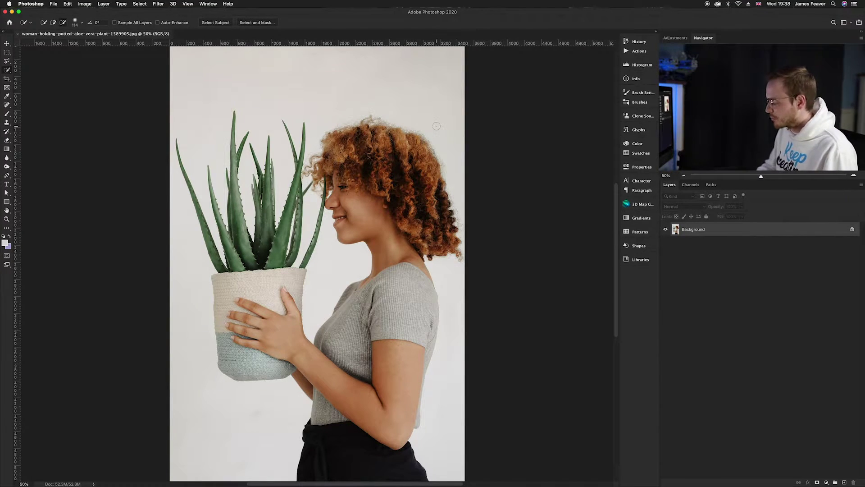
key(super+minus)
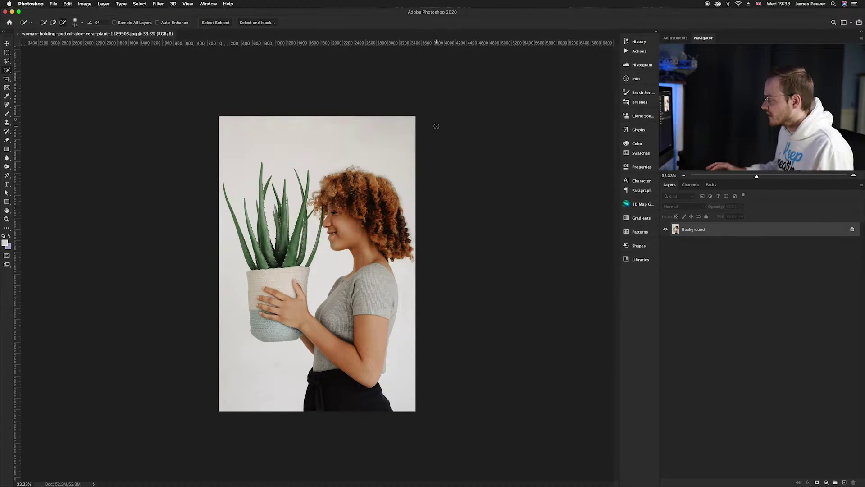
scroll(418, 201, up, 2)
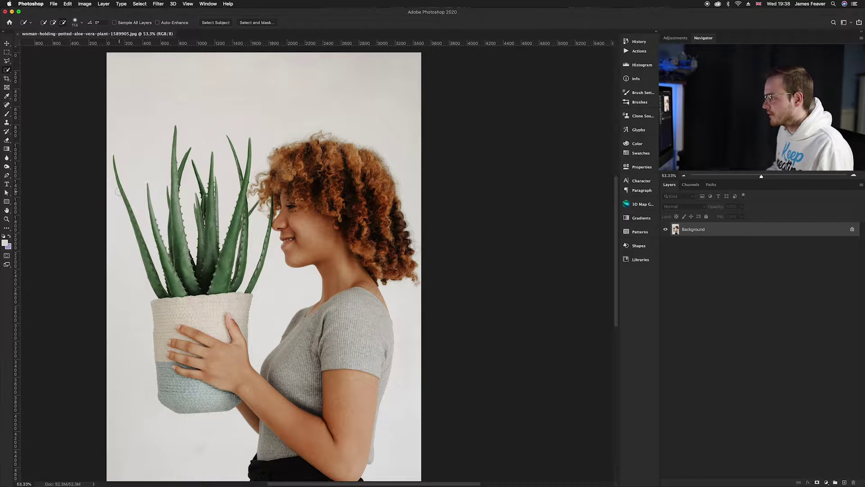
key(v)
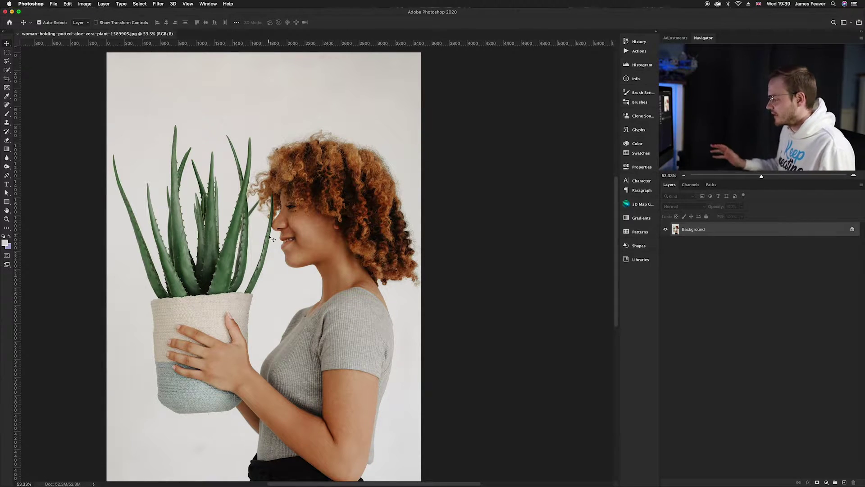
key(super+0)
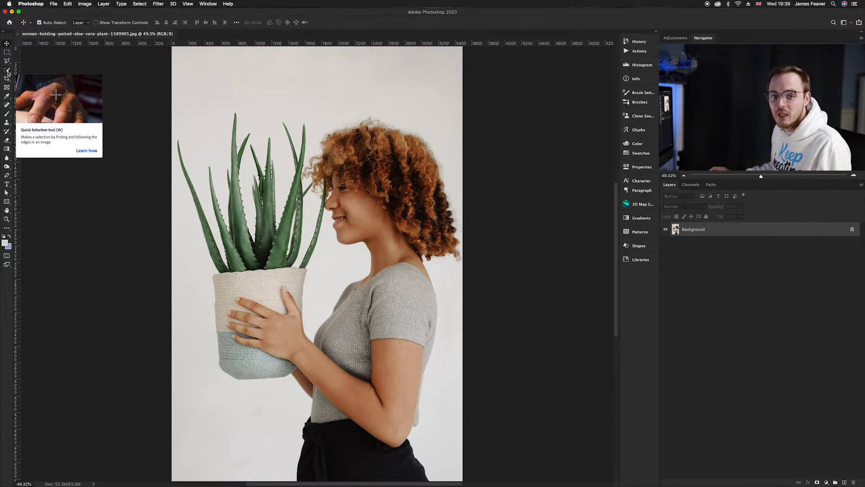
Step: Try selecting the pale backdrop above the plant with the Magic Wand, and deselect it
click(7, 72)
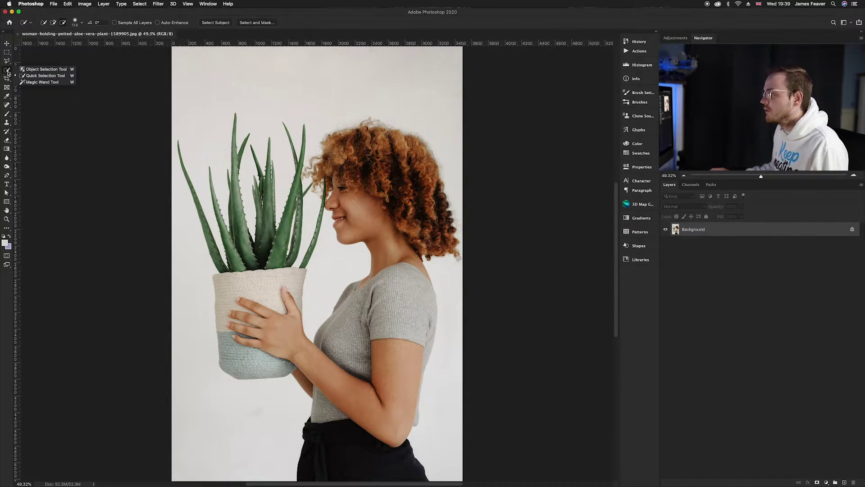
click(36, 81)
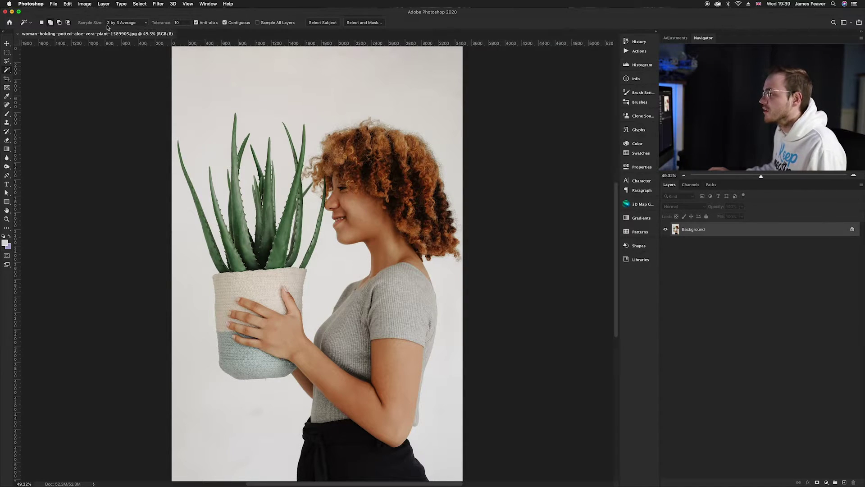
click(189, 87)
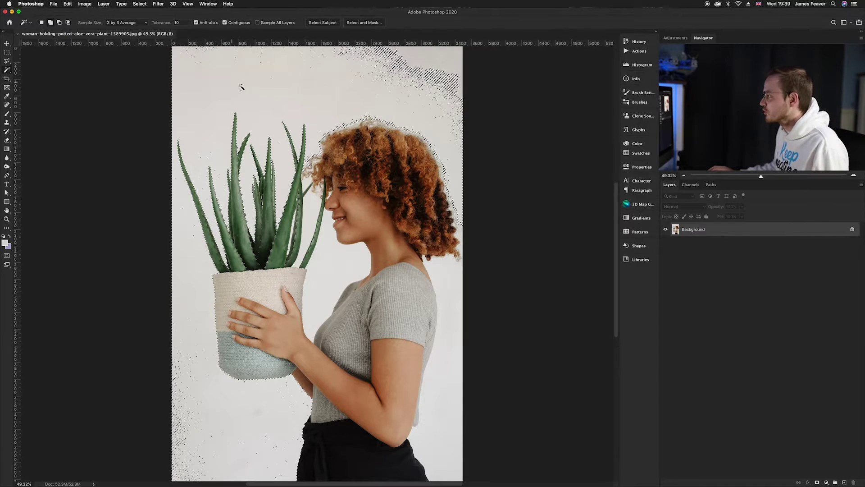
scroll(236, 85, up, 2)
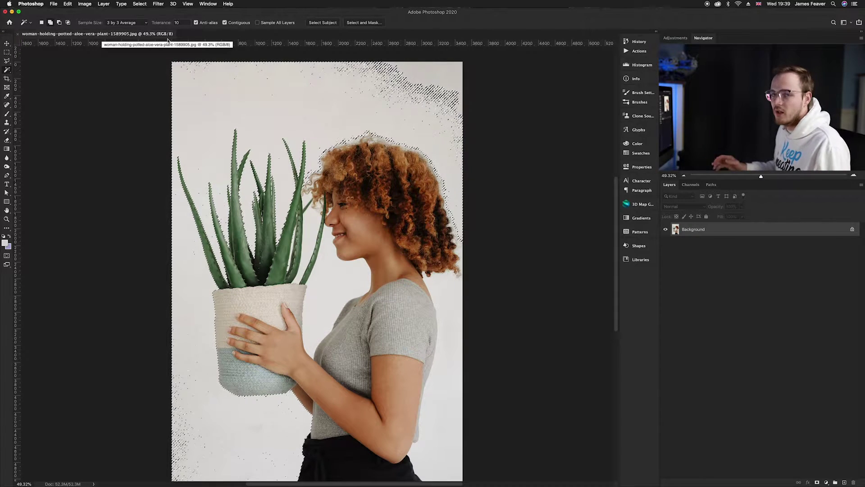
key(super+d)
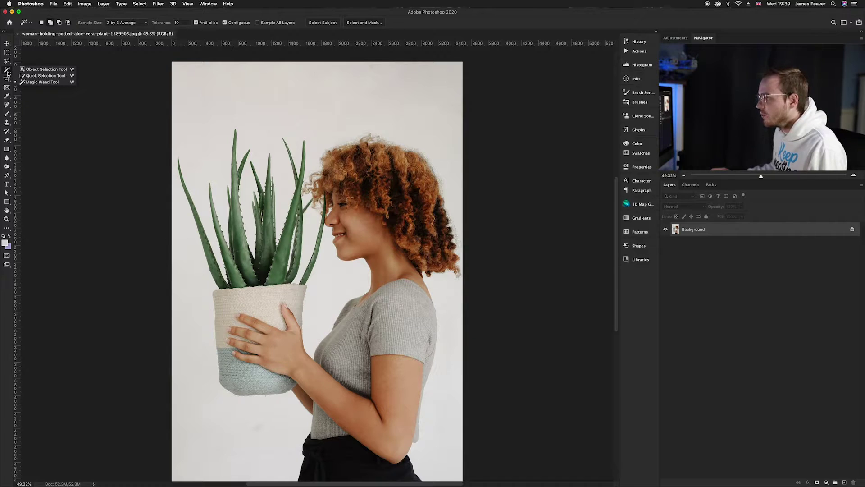
Step: Try selecting the woman's hair and face with the Quick Selection tool, and deselect them
click(33, 76)
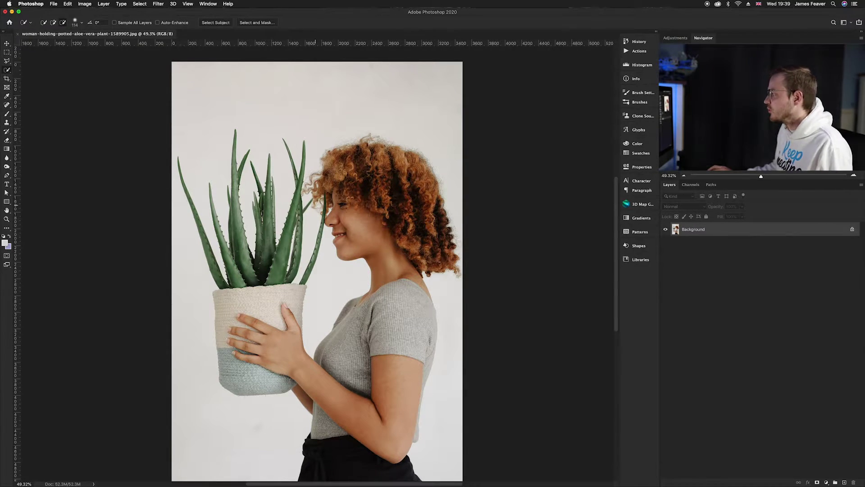
scroll(311, 198, down, 2)
scroll(311, 199, right, 2)
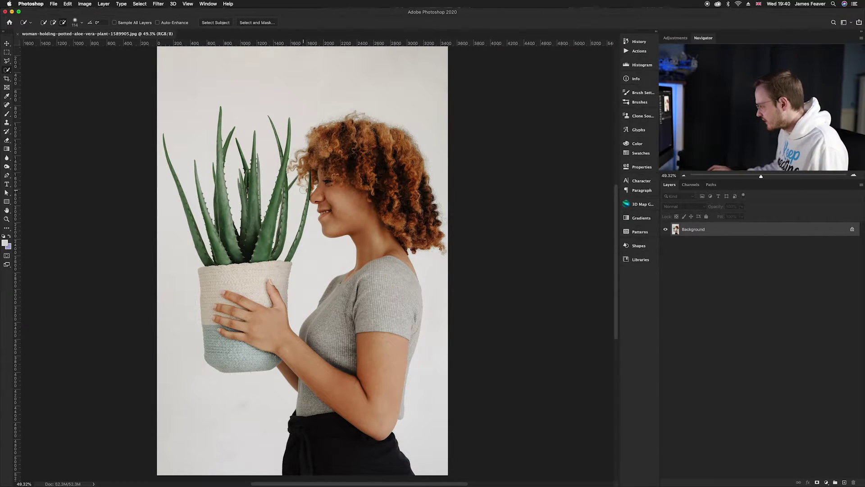
mouse_move(340, 160)
mouse_down()
mouse_move(342, 144)
mouse_move(337, 158)
mouse_move(388, 158)
mouse_move(426, 223)
mouse_move(387, 216)
mouse_move(319, 145)
mouse_up()
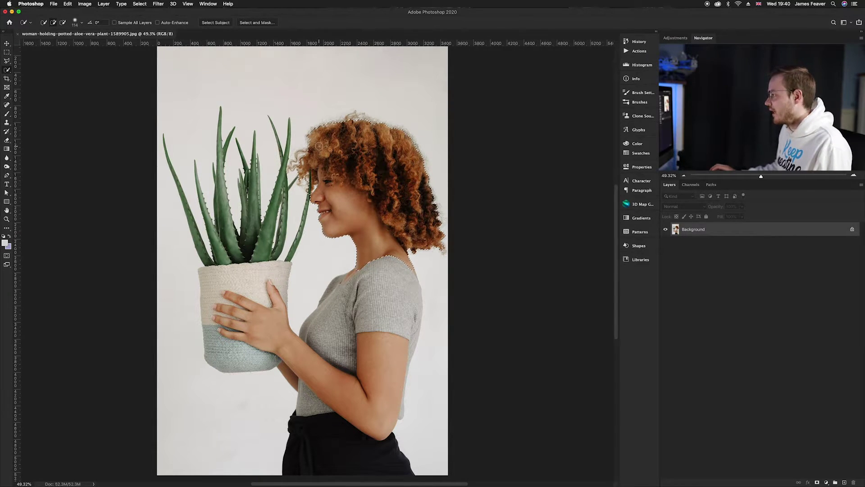
key(super+d)
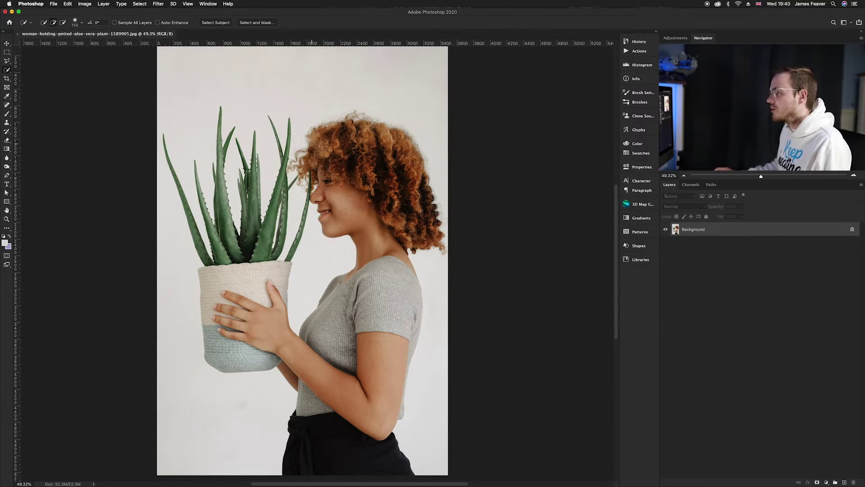
Step: Try a rectangular Object Selection around the woman and plant, and discard the selection
right_click(9, 71)
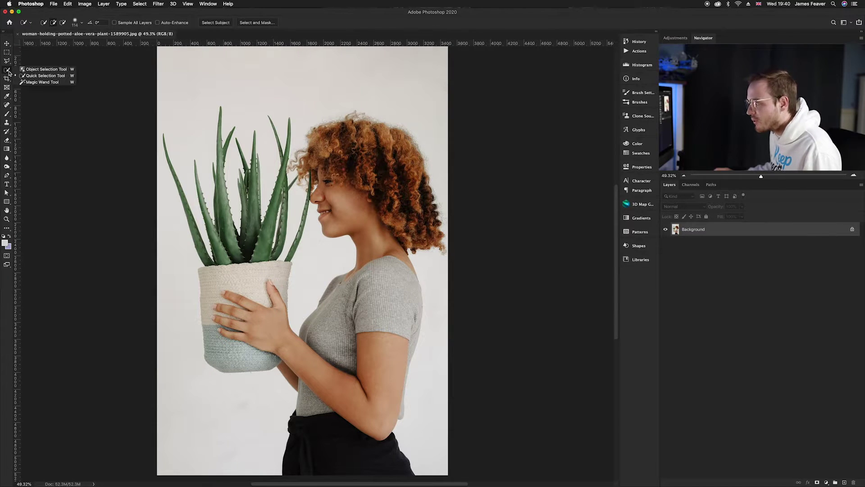
click(43, 69)
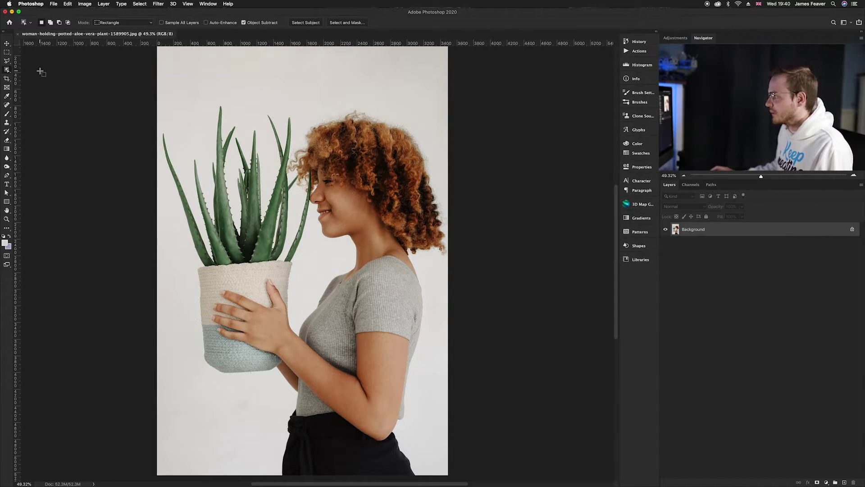
key(super+minus)
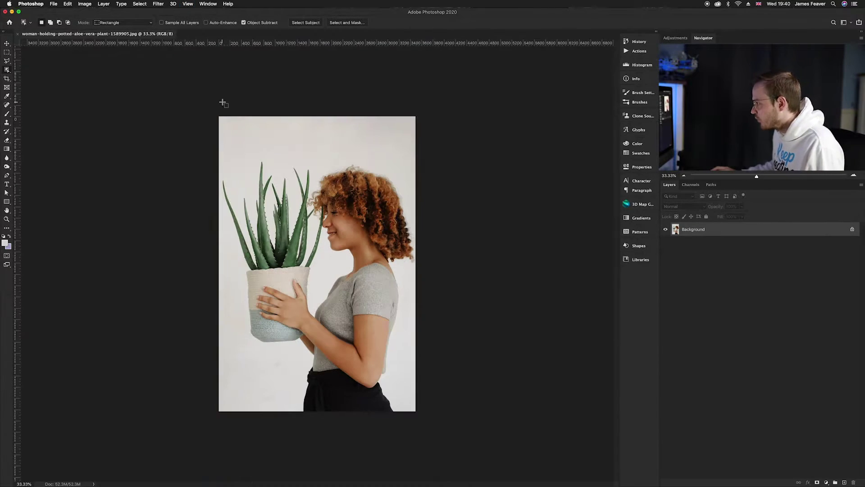
drag(222, 147, 426, 425)
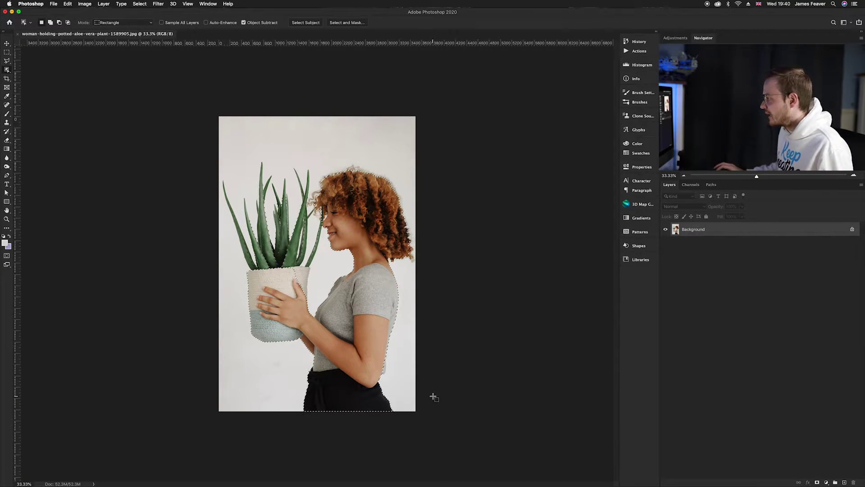
scroll(403, 328, up, 5)
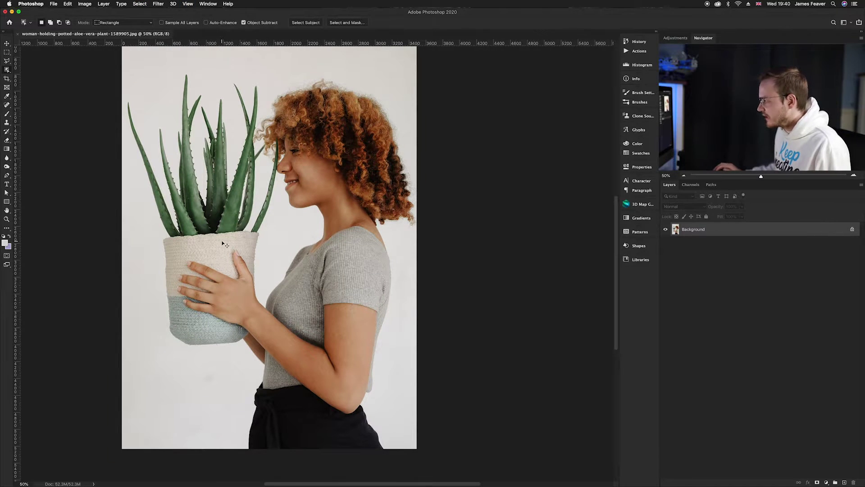
key(super+0)
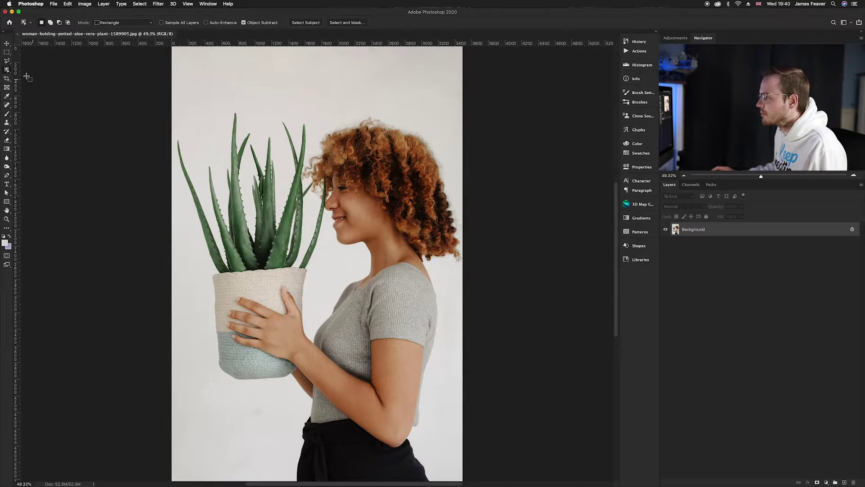
Step: Select the woman and the potted plant with the Object Selection tool, using a rectangle around both
right_click(7, 70)
click(45, 69)
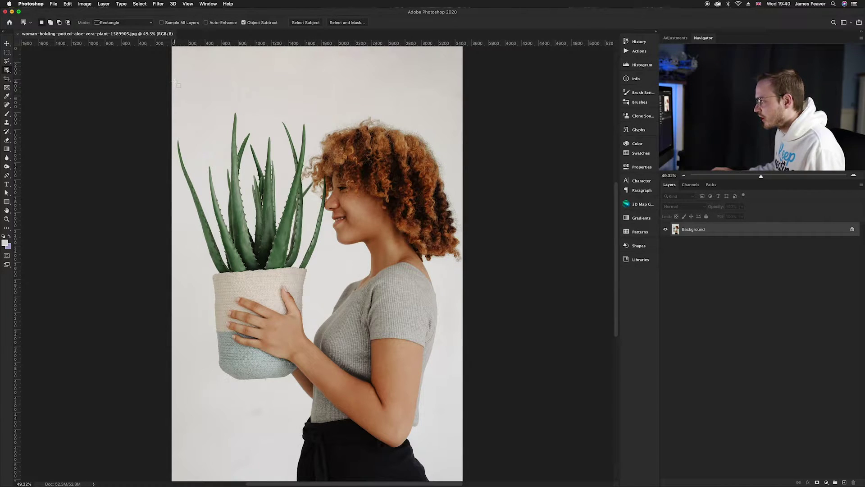
drag(176, 82, 467, 470)
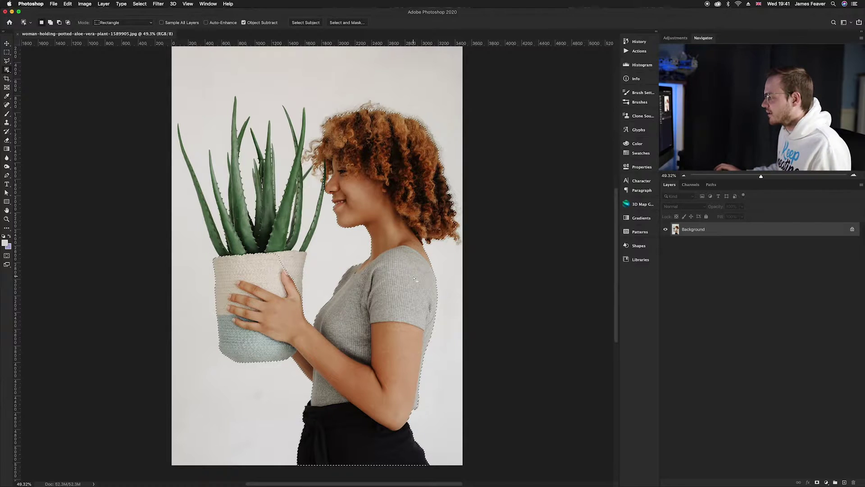
scroll(318, 264, up, 3)
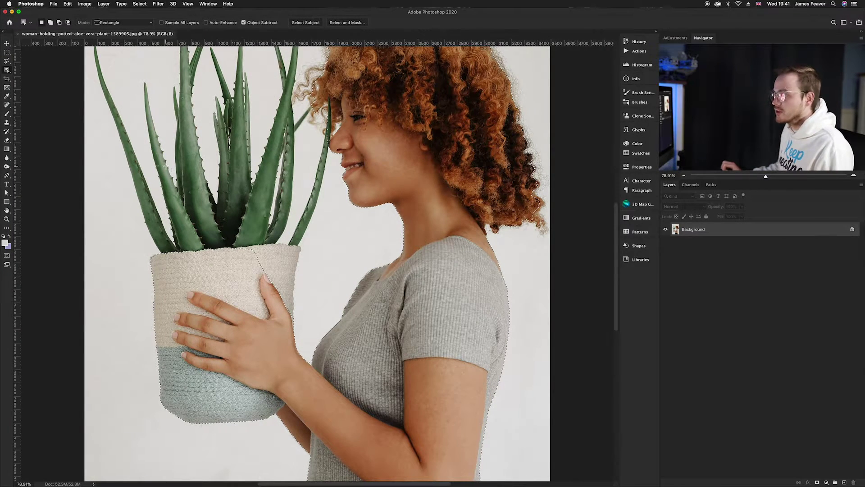
Step: Add the aloe leaves and the missing part of the pot to the selection with the Quick Selection tool
right_click(8, 71)
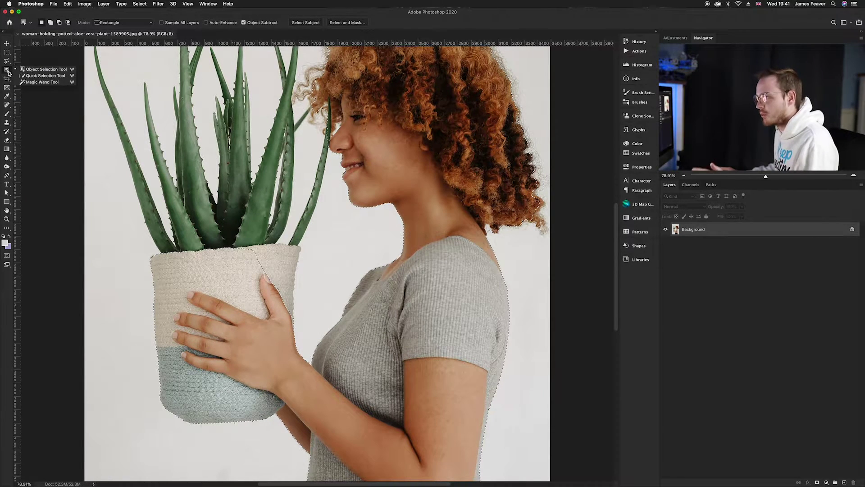
click(36, 76)
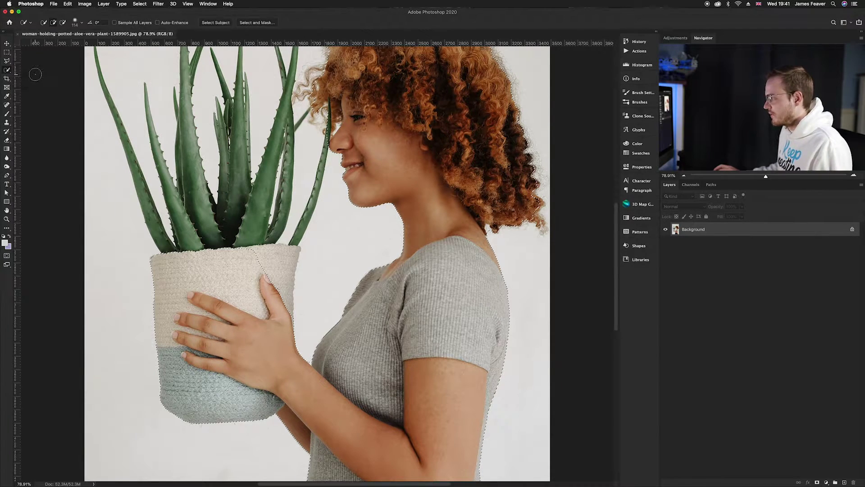
key(super+r)
drag(252, 214, 276, 293)
key(super+r)
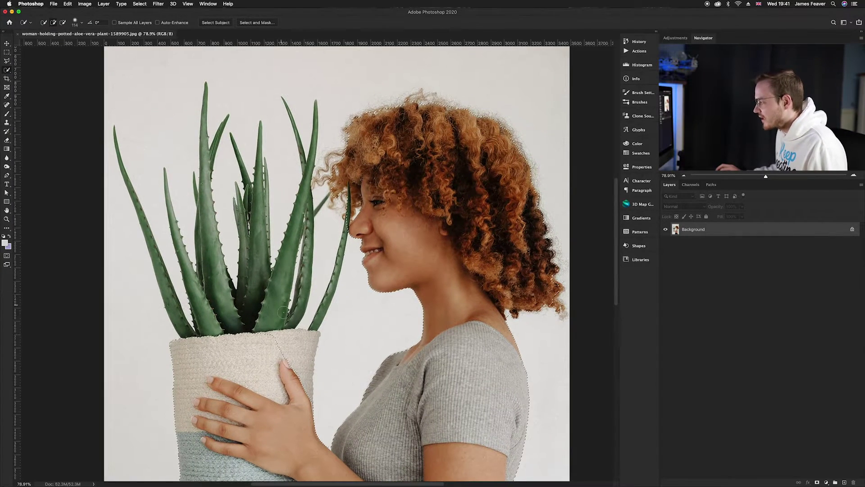
mouse_move(282, 379)
mouse_down()
mouse_move(293, 316)
mouse_move(259, 231)
mouse_up()
mouse_move(255, 293)
mouse_down()
mouse_move(216, 297)
mouse_move(212, 324)
mouse_up()
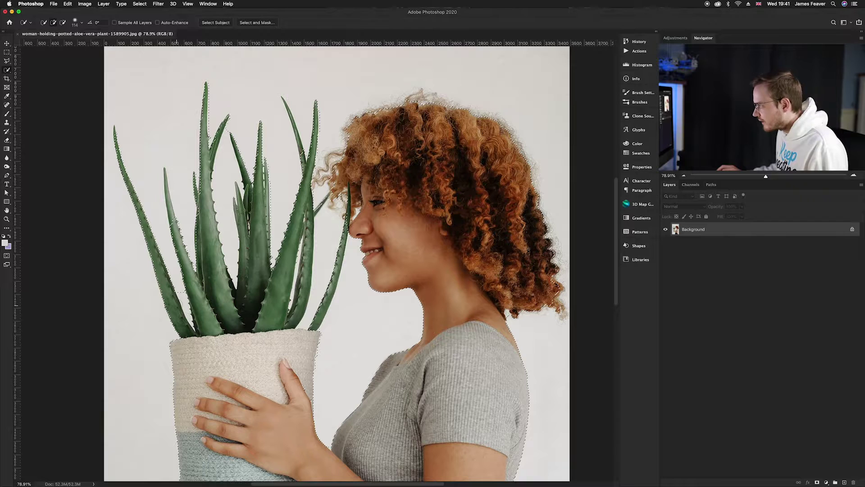
drag(167, 198, 171, 215)
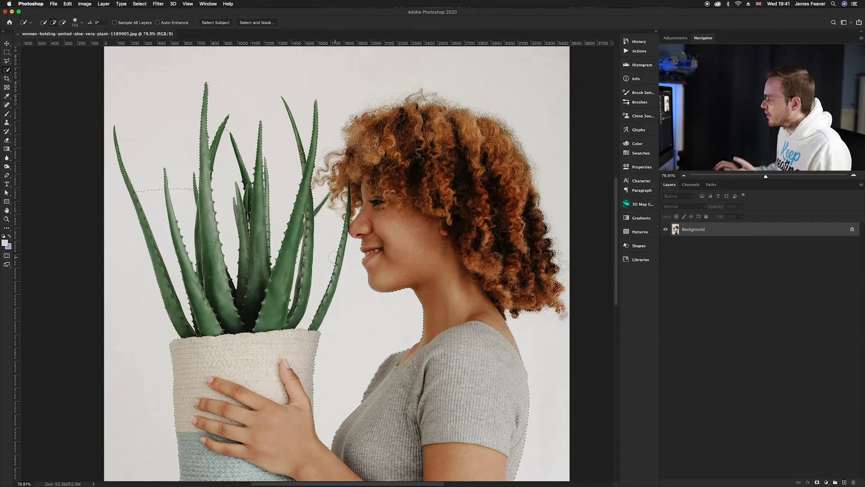
key(space)
drag(392, 265, 391, 265)
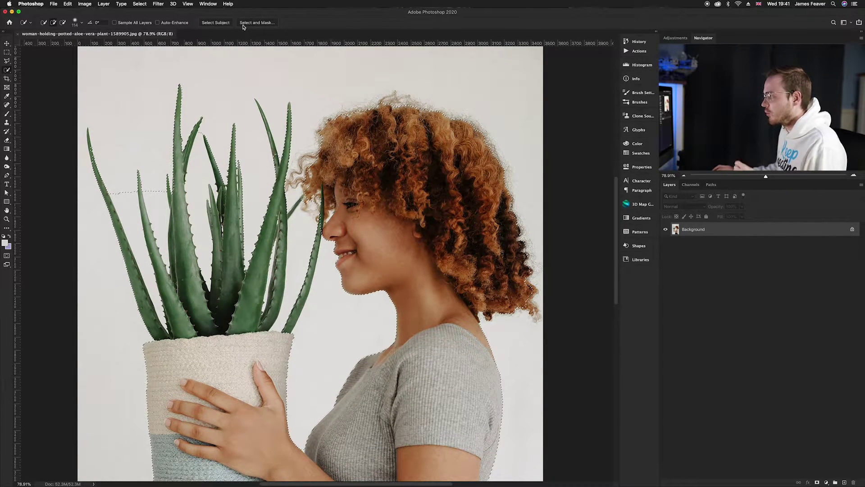
Step: Open the selection in Select and Mask and accept red (ff0000) as the mask overlay colour
click(256, 22)
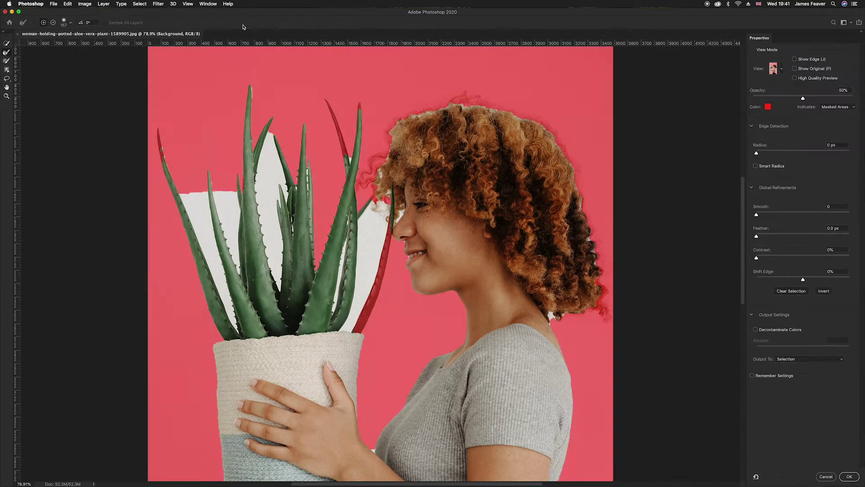
key(super+0)
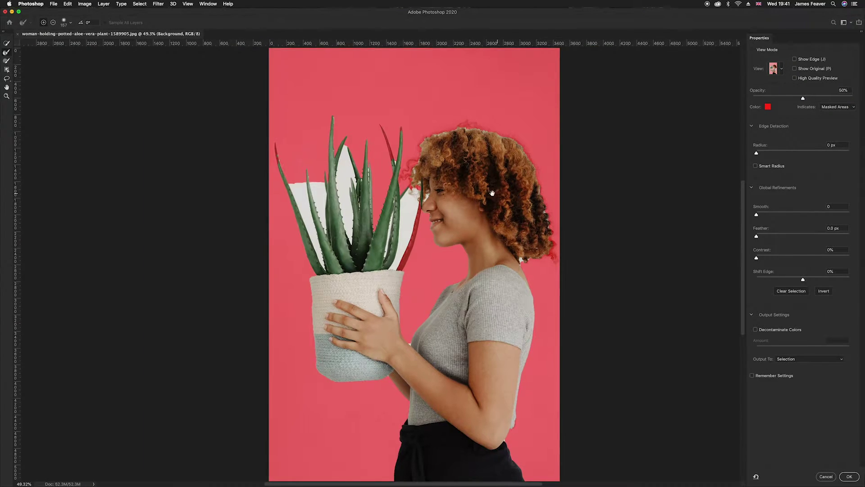
drag(492, 193, 400, 193)
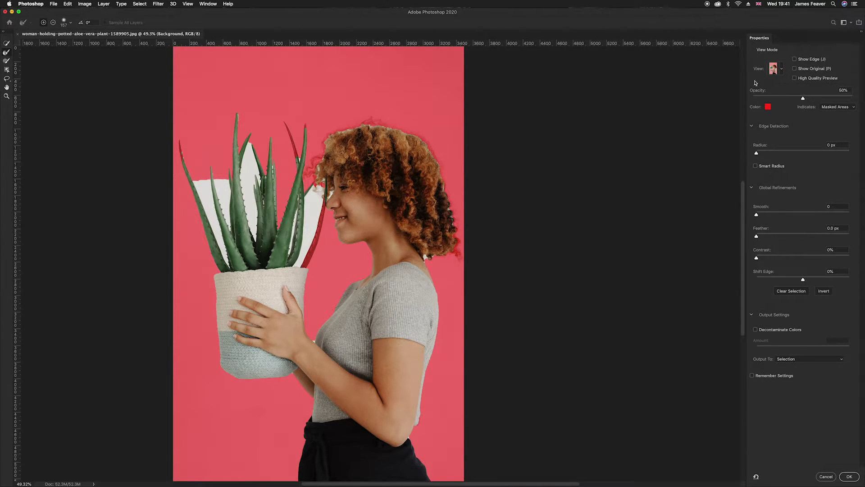
click(768, 107)
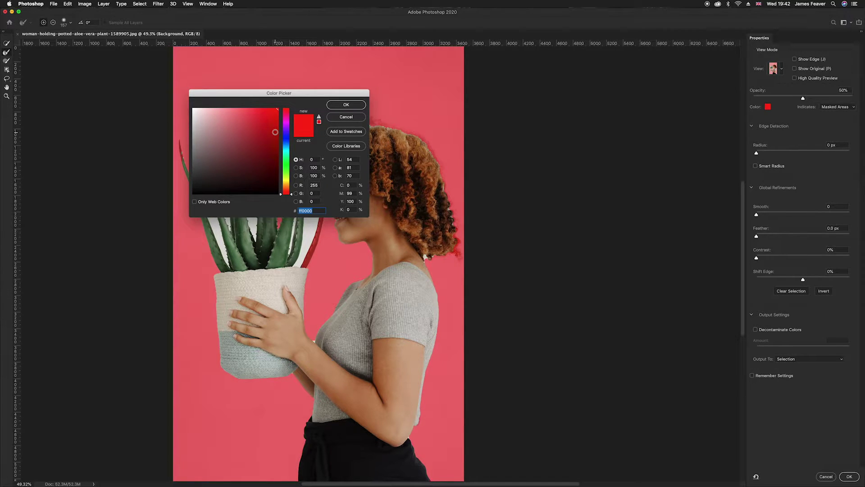
click(345, 105)
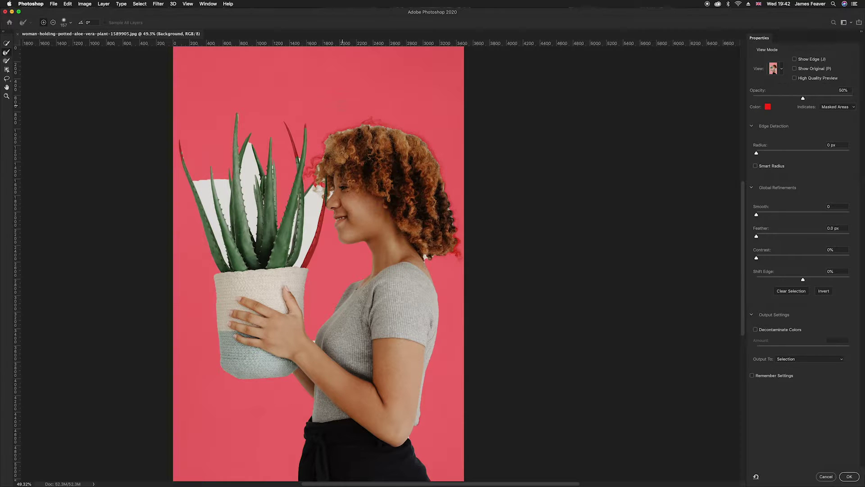
scroll(361, 211, up, 5)
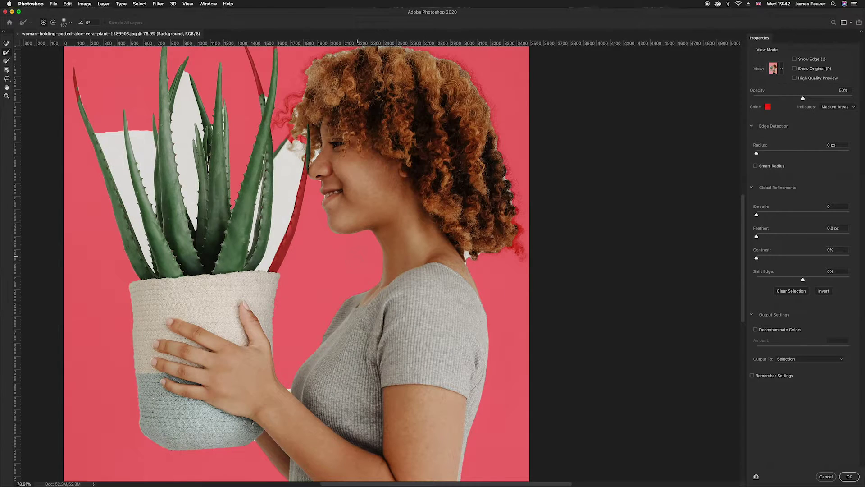
Step: Paint with the Refine Edge Brush over the gap at the nape and the loose curl tips at the lower back of the hair
drag(470, 233, 489, 304)
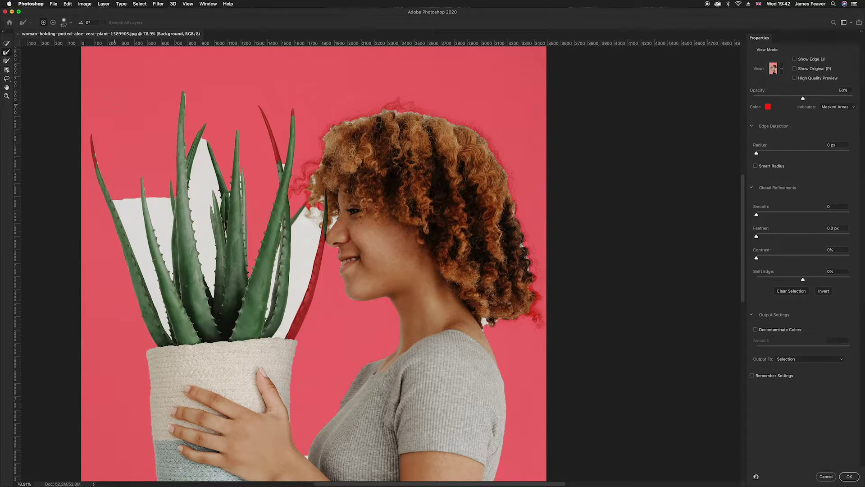
drag(559, 382, 399, 279)
scroll(346, 197, up, 4)
scroll(346, 197, up, 2)
scroll(347, 196, down, 2)
drag(353, 197, 355, 218)
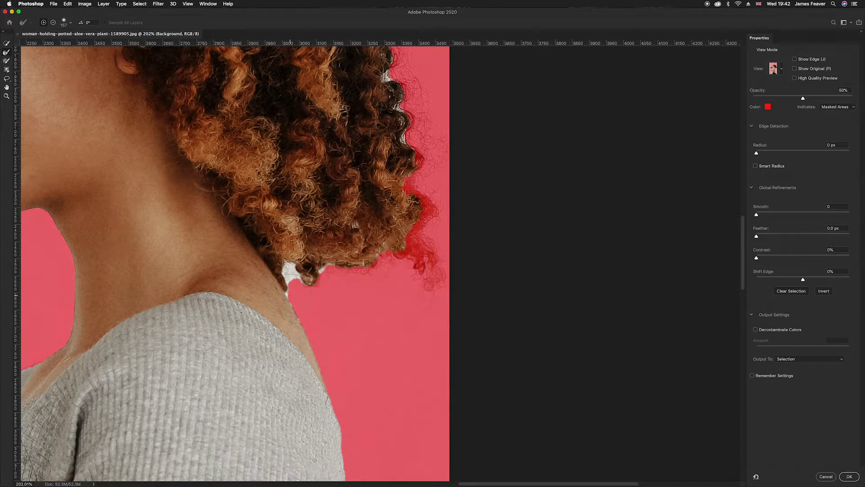
drag(303, 297, 295, 273)
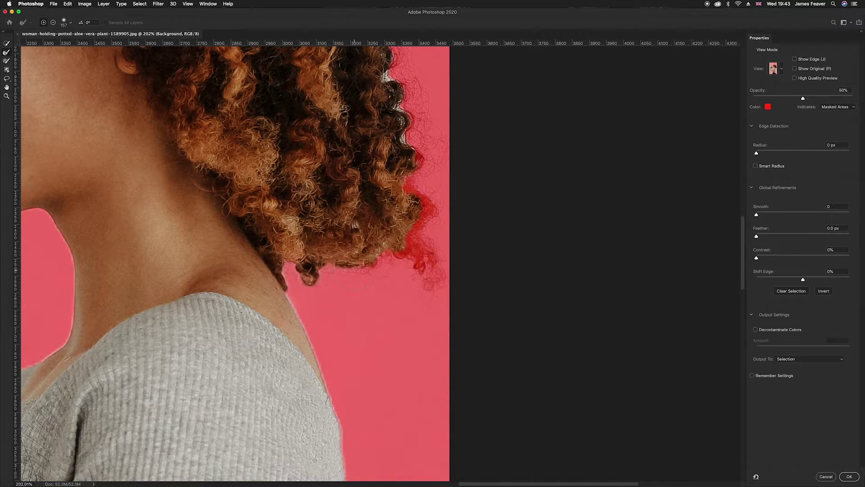
mouse_move(354, 269)
mouse_down()
mouse_move(413, 255)
mouse_move(436, 278)
mouse_up()
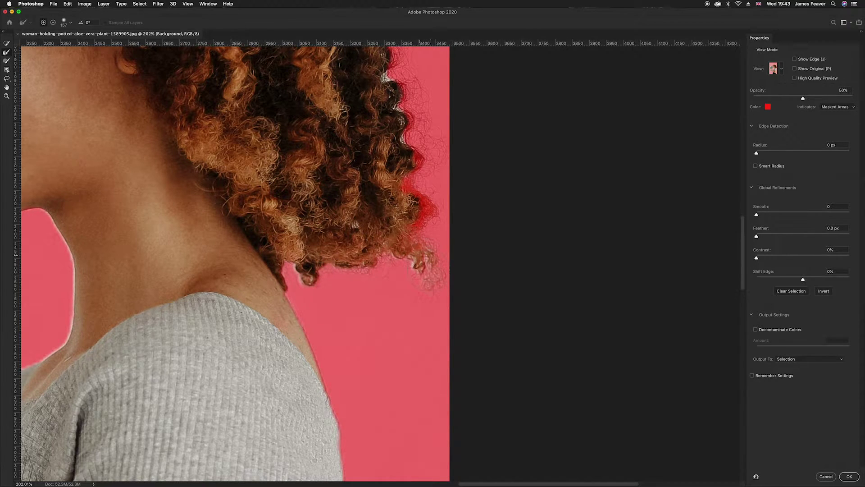
drag(426, 228, 425, 187)
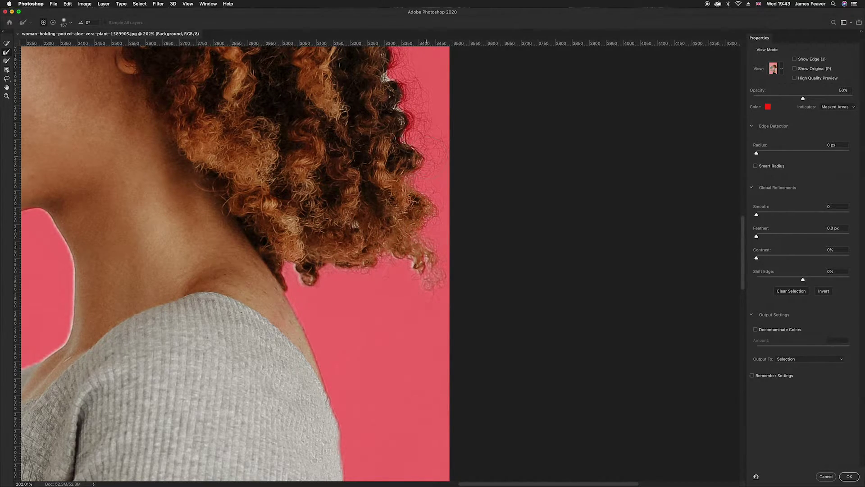
Step: Refine the hair edge up the back of the woman's head and over the crown with the Refine Edge Brush, including the flyaway strands
scroll(423, 225, up, 6)
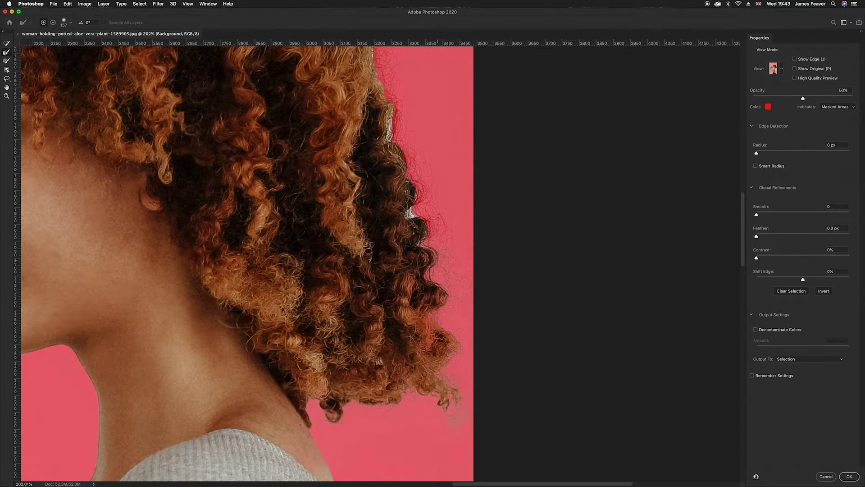
drag(426, 204, 420, 195)
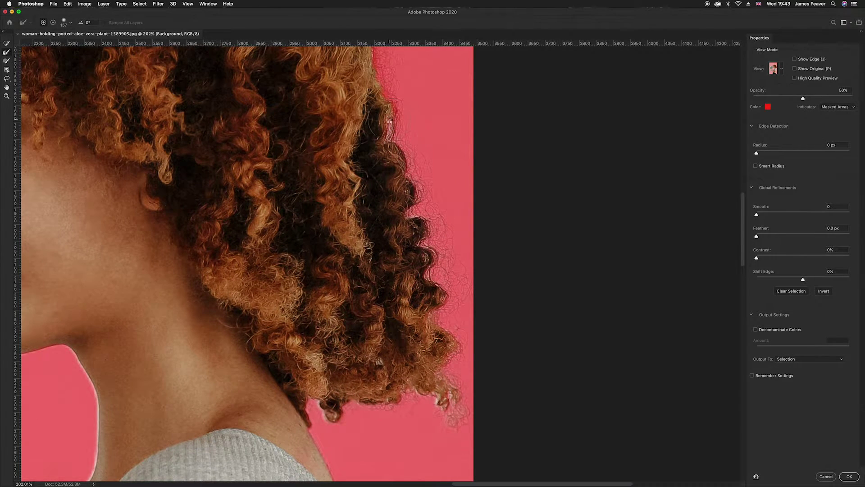
scroll(423, 225, up, 8)
scroll(424, 225, left, 2)
drag(429, 185, 383, 115)
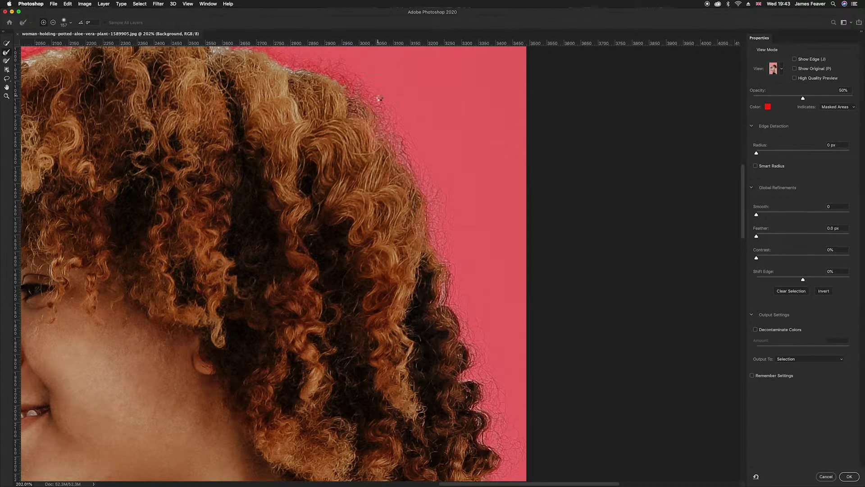
drag(379, 98, 485, 200)
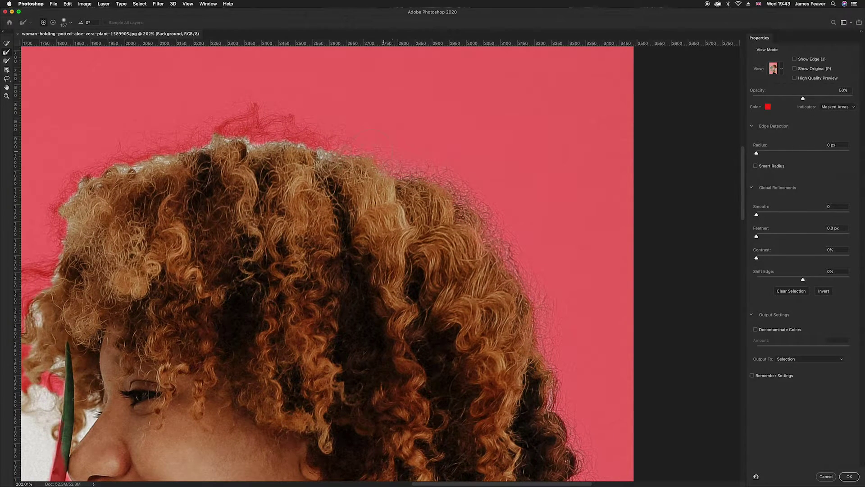
mouse_move(340, 135)
mouse_down()
mouse_move(243, 133)
mouse_move(142, 146)
mouse_move(371, 115)
mouse_up()
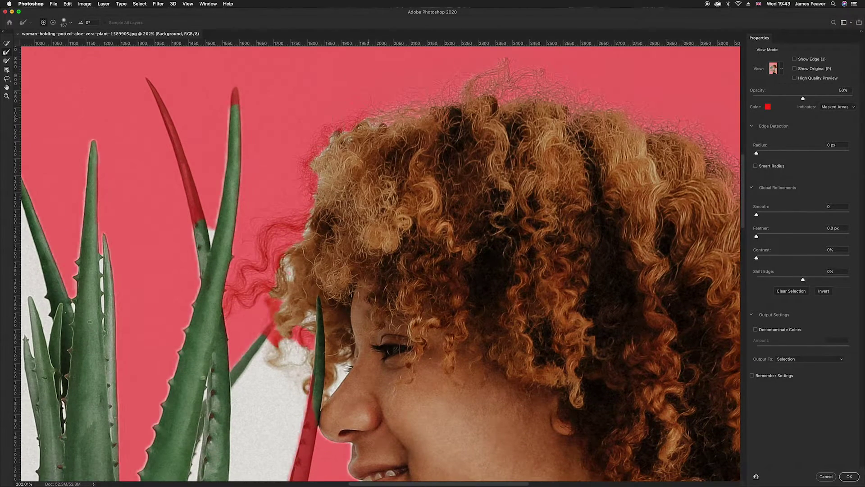
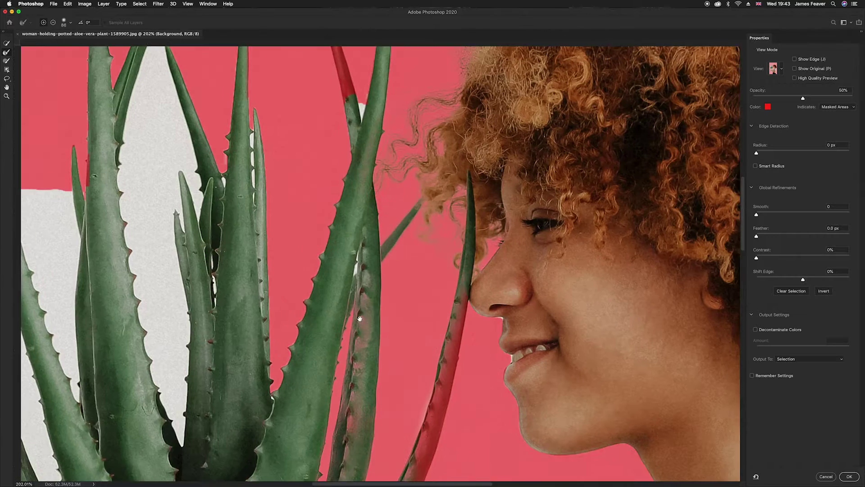
scroll(369, 101, up, 5)
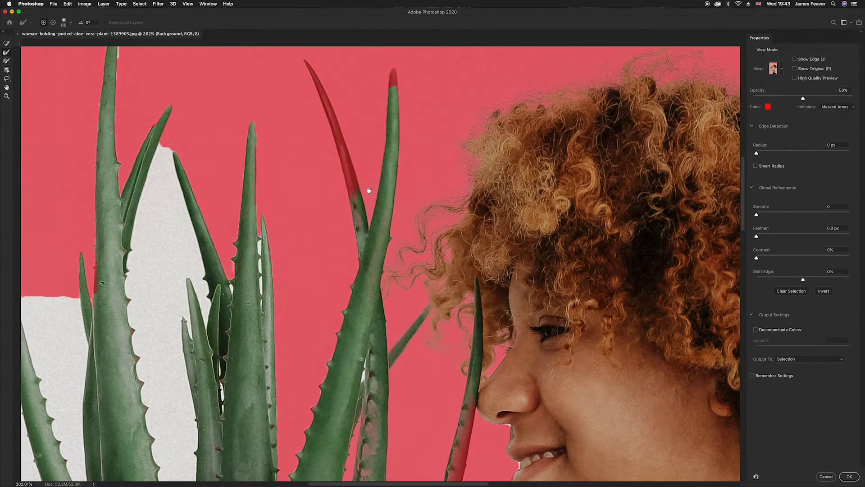
Step: Paint the masked tips of the two crossing leaves beside the hair back into the selection with the Refine Edge Brush
mouse_move(356, 198)
mouse_down()
mouse_move(330, 103)
mouse_move(307, 67)
mouse_up()
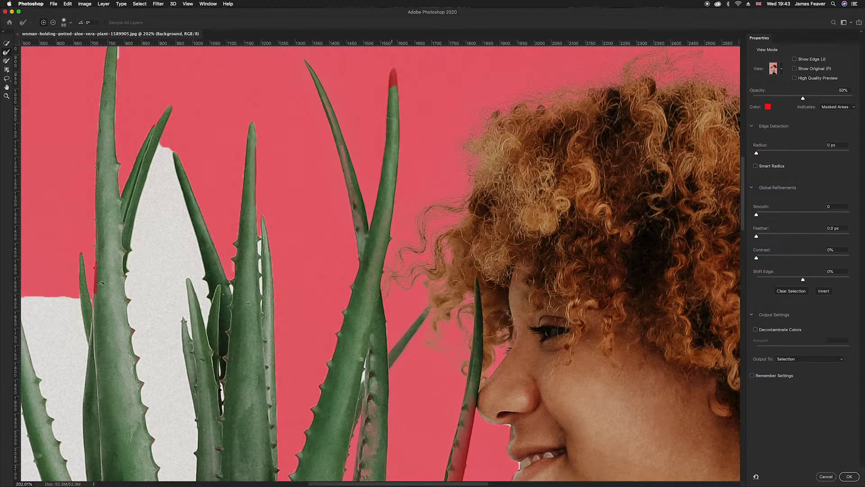
drag(393, 92, 392, 73)
Step: Bring the masked part of the curved leaf touching the woman's nose into the selection with the Refine Edge Brush
scroll(381, 351, down, 8)
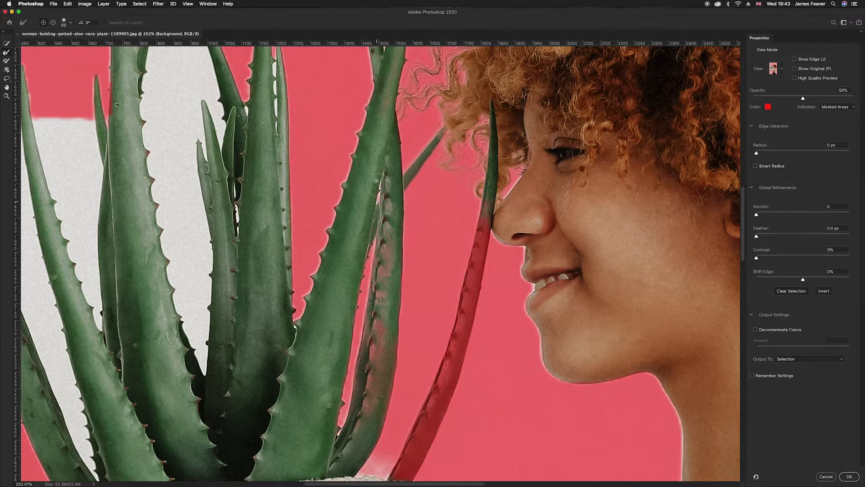
scroll(436, 189, down, 5)
scroll(436, 189, right, 3)
mouse_move(423, 128)
ctrl+alt+mouse_down()
mouse_move(426, 189)
mouse_move(411, 239)
mouse_move(365, 357)
mouse_move(346, 354)
ctrl+alt+mouse_up()
drag(286, 280, 434, 383)
drag(343, 170, 355, 233)
key(super+r)
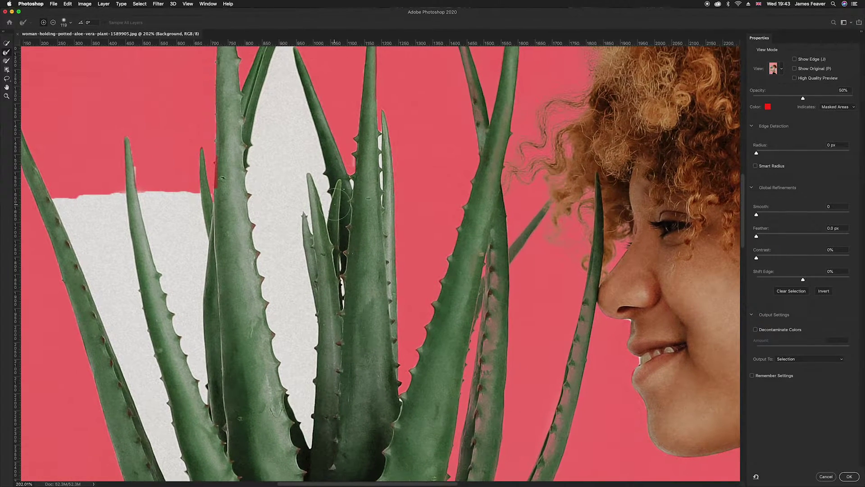
Step: Refine away the pale backdrop between the central aloe leaves, including the small gaps beside their thorns
mouse_move(275, 105)
mouse_down()
mouse_move(304, 432)
mouse_move(273, 279)
mouse_move(266, 158)
mouse_move(276, 210)
mouse_move(296, 198)
mouse_move(311, 207)
mouse_move(299, 121)
mouse_move(279, 61)
mouse_up()
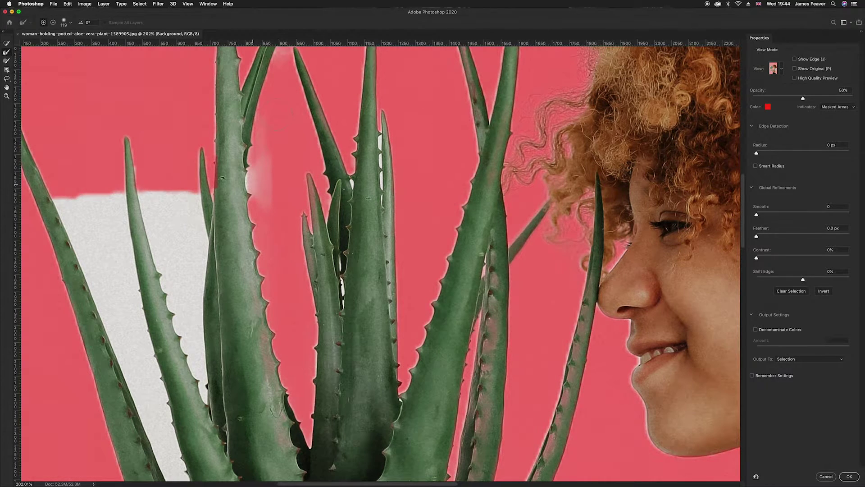
scroll(320, 184, up, 4)
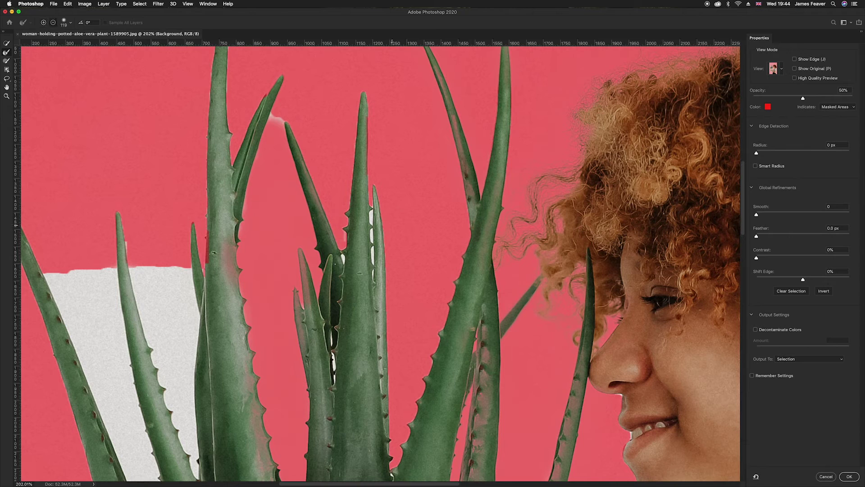
alt+scroll(381, 247, up, 8)
ctrl+alt+drag(385, 247, 309, 245)
mouse_move(349, 174)
mouse_down()
mouse_move(360, 298)
mouse_move(359, 268)
mouse_up()
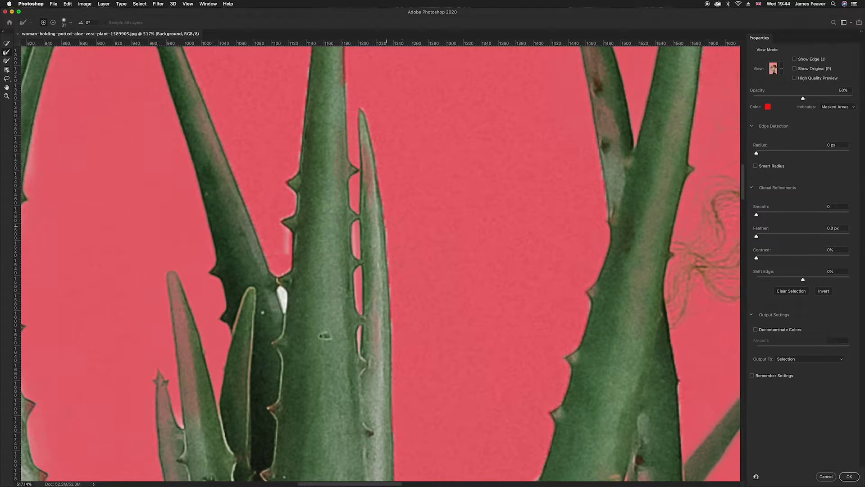
drag(387, 226, 378, 257)
drag(280, 289, 283, 305)
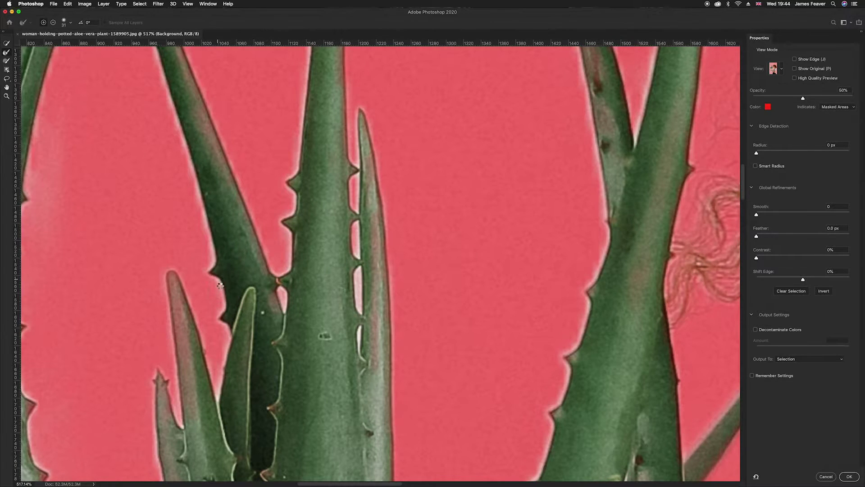
Step: Refine the upper leaf edges, clearing the leftover pale backdrop between the tips of the two inner leaves
scroll(206, 241, down, 3)
drag(206, 241, 370, 352)
drag(358, 193, 344, 184)
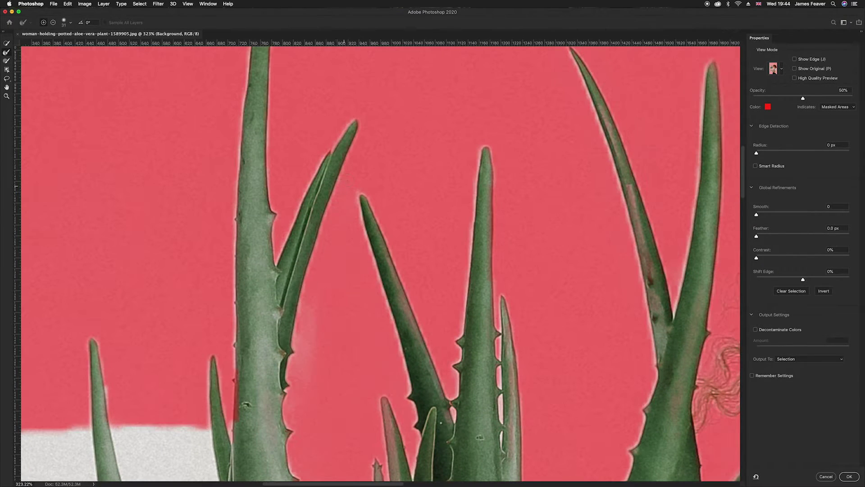
scroll(349, 231, down, 3)
mouse_move(286, 328)
mouse_down()
mouse_move(330, 284)
mouse_move(326, 373)
mouse_up()
scroll(329, 143, up, 3)
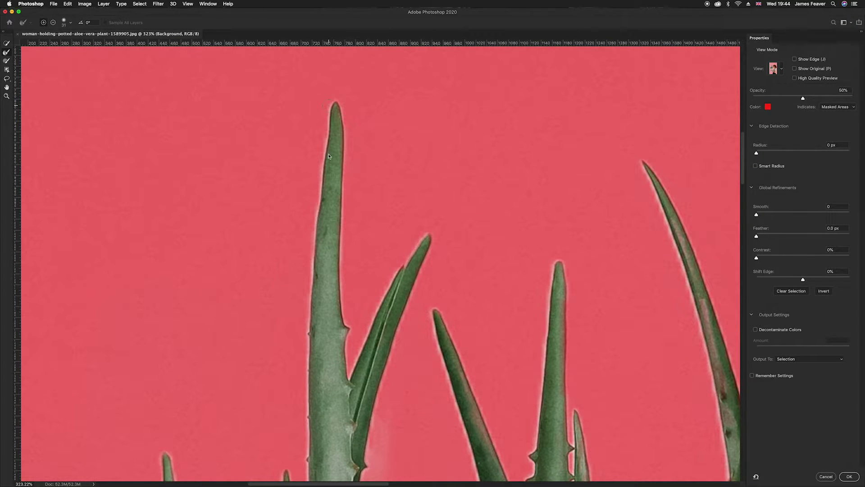
Step: Brush out the pale backdrop between the outer leaves on the plant's left side with the Refine Edge Brush
scroll(291, 254, down, 5)
scroll(265, 254, up, 2)
mouse_move(241, 258)
mouse_down()
mouse_move(273, 258)
mouse_move(223, 229)
mouse_move(217, 187)
mouse_up()
mouse_move(261, 356)
mouse_down()
mouse_move(226, 147)
mouse_move(259, 177)
mouse_move(292, 275)
mouse_move(271, 157)
mouse_move(287, 140)
mouse_move(310, 255)
mouse_move(293, 135)
mouse_move(333, 117)
mouse_move(353, 124)
mouse_move(362, 292)
mouse_move(376, 324)
mouse_move(337, 163)
mouse_up()
mouse_move(311, 266)
mouse_down()
mouse_move(317, 324)
mouse_move(353, 429)
mouse_up()
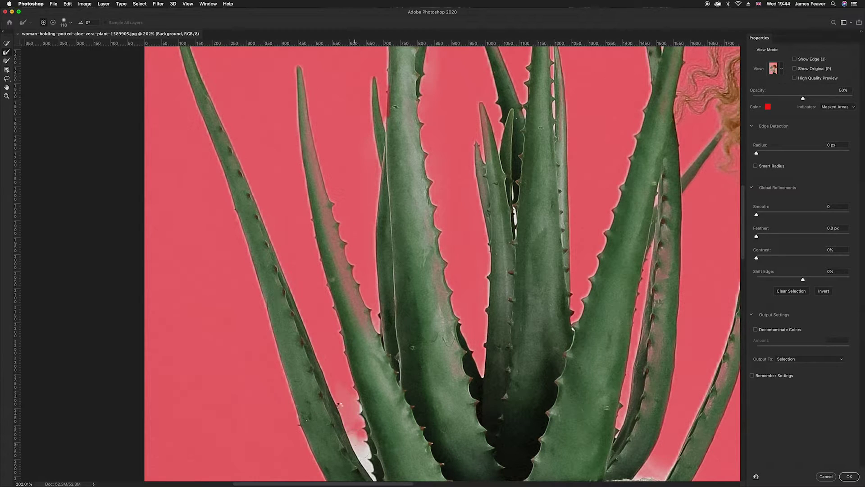
Step: Clear the leftover backdrop between the leaf bases just above the pot's rim with the Refine Edge Brush
scroll(254, 238, down, 6)
scroll(254, 238, right, 3)
drag(224, 152, 245, 224)
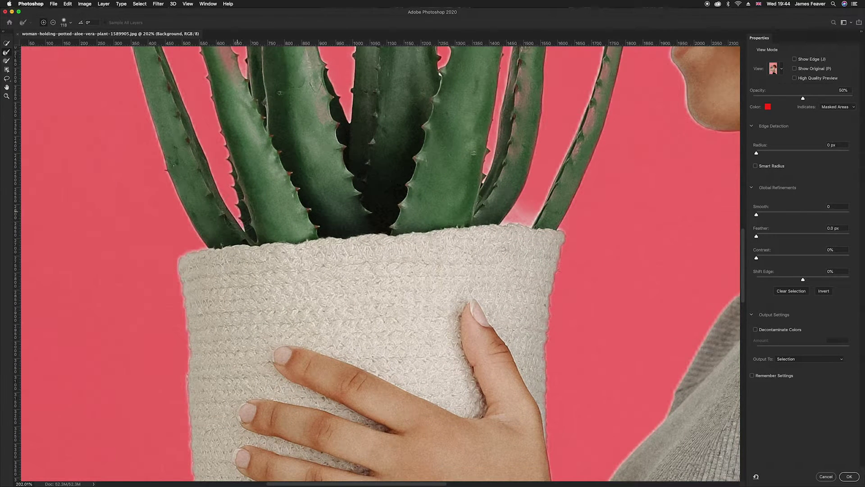
scroll(404, 194, right, 5)
scroll(404, 194, up, 2)
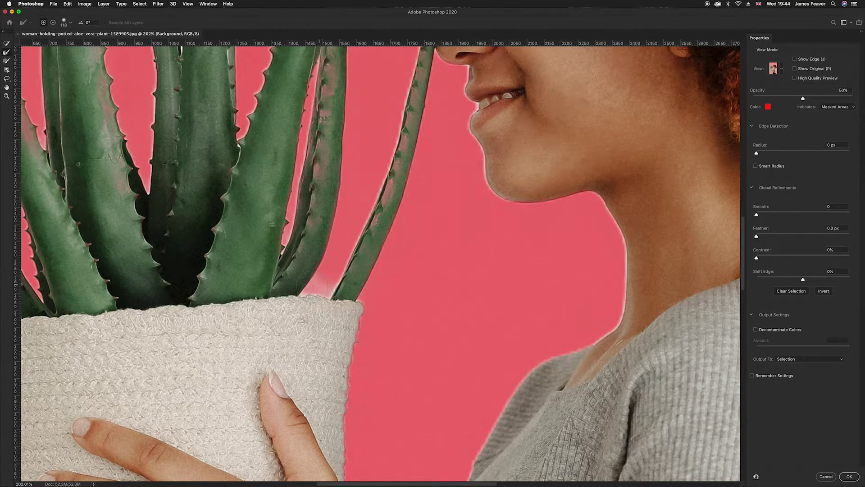
drag(288, 234, 283, 246)
Step: Refine the narrow white gap between the dark inner leaves at the centre of the plant
scroll(284, 285, up, 4)
scroll(284, 286, left, 3)
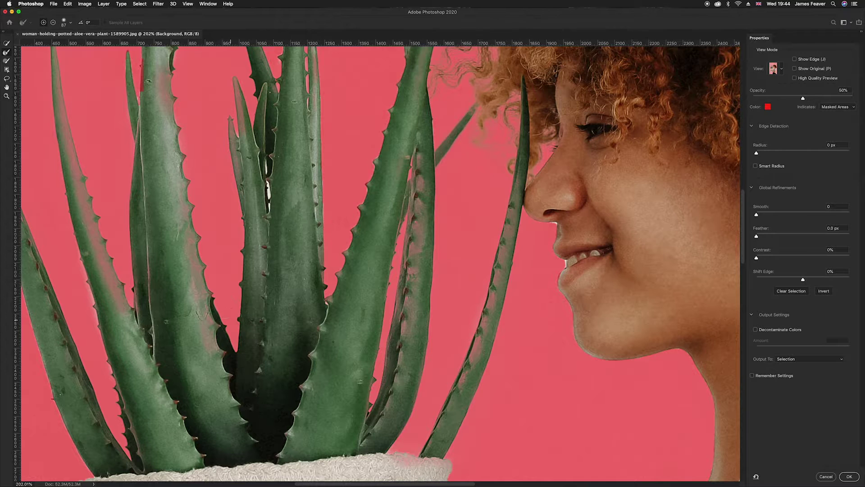
scroll(268, 171, up, 5)
drag(268, 171, 198, 176)
drag(260, 148, 273, 272)
Step: Refine the small backdrop remnant at the woman's parted lips
scroll(271, 271, down, 5)
scroll(374, 195, up, 5)
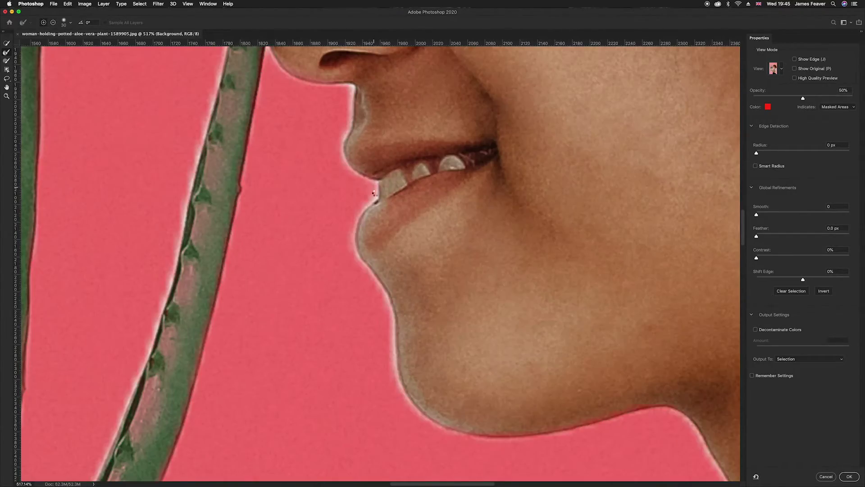
scroll(371, 241, down, 8)
scroll(352, 360, up, 5)
scroll(351, 359, down, 4)
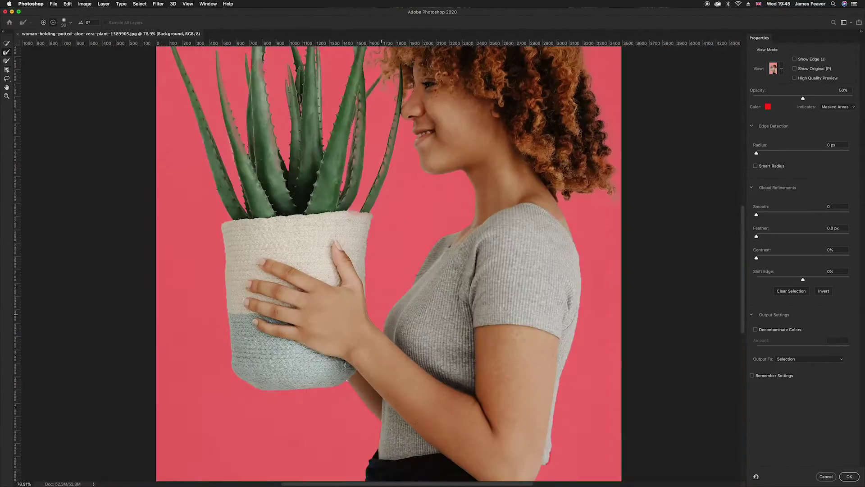
Step: Refine the edge of the grey top behind the woman's arm, just above the elbow and waistband
scroll(569, 373, up, 5)
scroll(569, 373, down, 4)
drag(570, 373, 388, 170)
scroll(389, 170, up, 6)
mouse_move(388, 169)
mouse_down()
mouse_move(398, 170)
mouse_move(355, 266)
mouse_up()
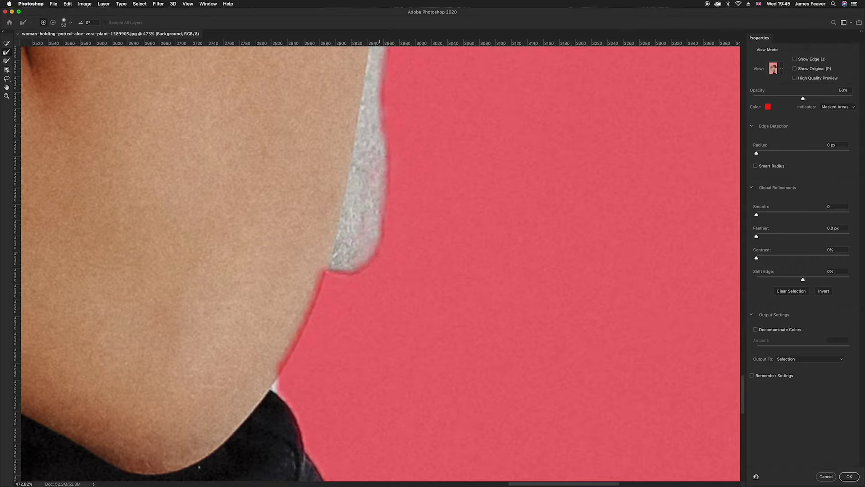
scroll(382, 188, down, 5)
scroll(396, 258, up, 4)
scroll(396, 296, down, 5)
click(399, 296)
scroll(465, 330, down, 8)
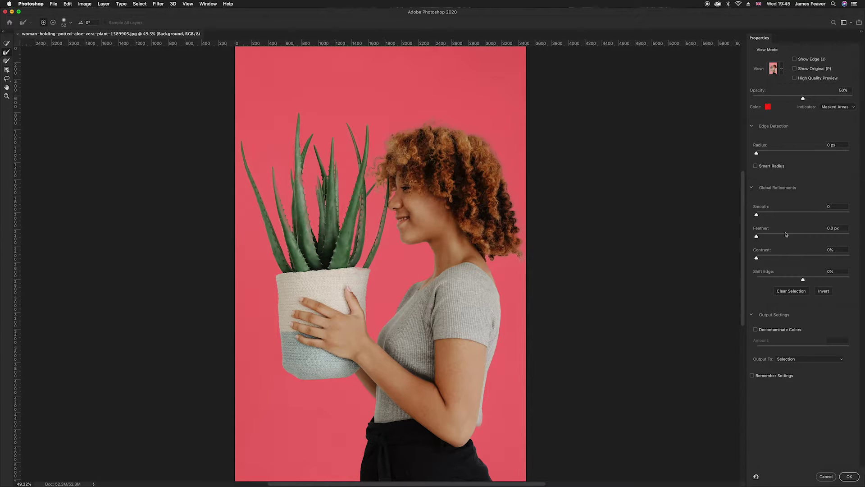
Step: Set the selection's feather to 1 px
drag(843, 228, 816, 229)
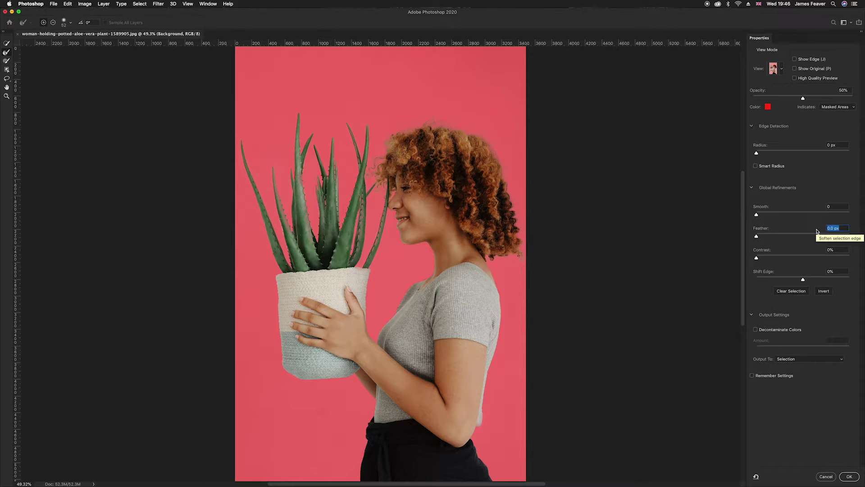
text(1)
key(Tab)
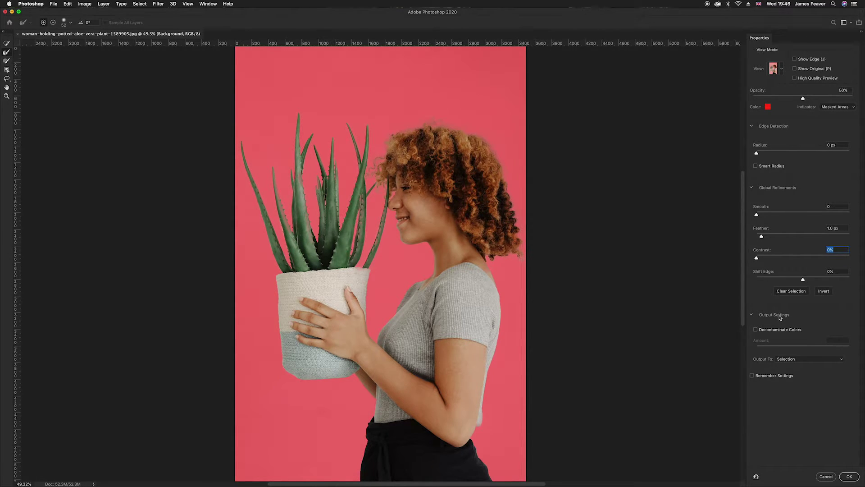
Step: Output the refined selection as a new layer with a layer mask and accept the result
click(784, 359)
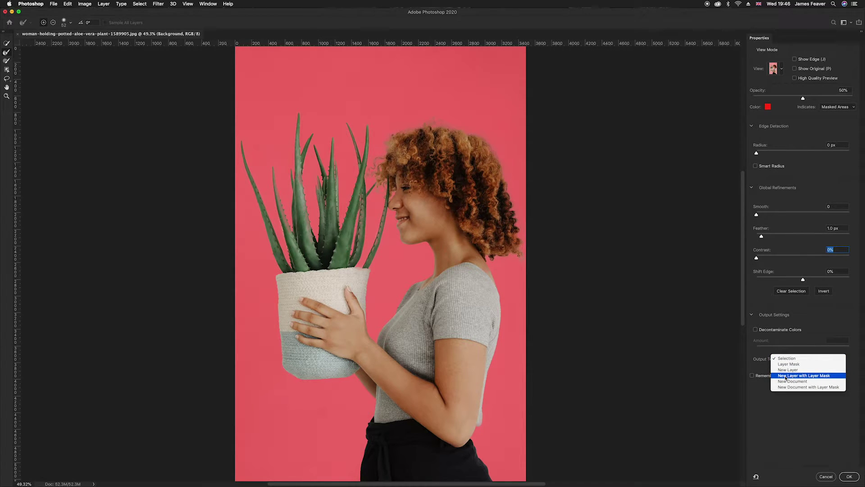
click(786, 376)
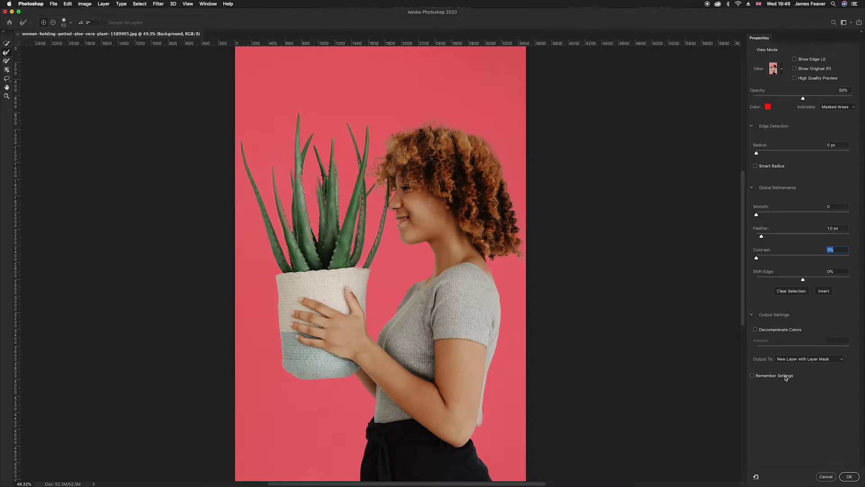
click(847, 480)
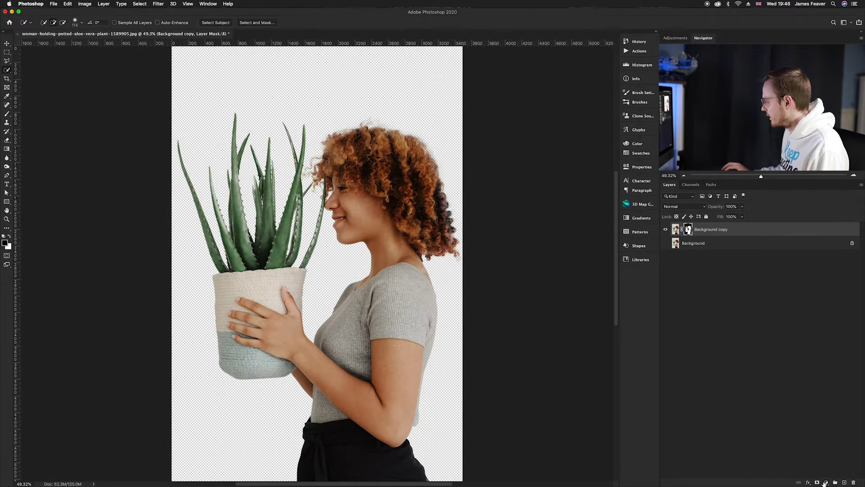
Step: Add a dark reddish-brown Solid Color fill layer and place it beneath the masked cut-out layer
click(826, 482)
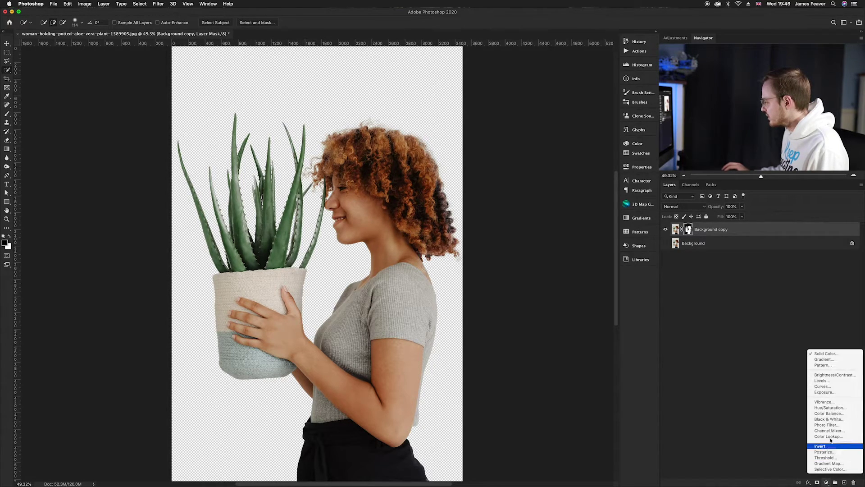
click(833, 353)
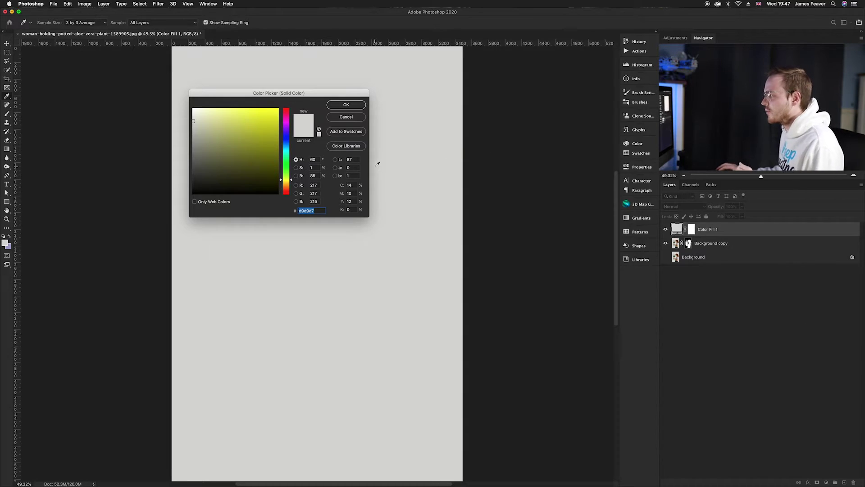
mouse_move(230, 147)
mouse_down()
mouse_move(264, 144)
mouse_move(272, 163)
mouse_move(267, 148)
mouse_up()
drag(286, 184, 286, 189)
drag(267, 148, 269, 150)
click(346, 105)
drag(678, 230, 680, 248)
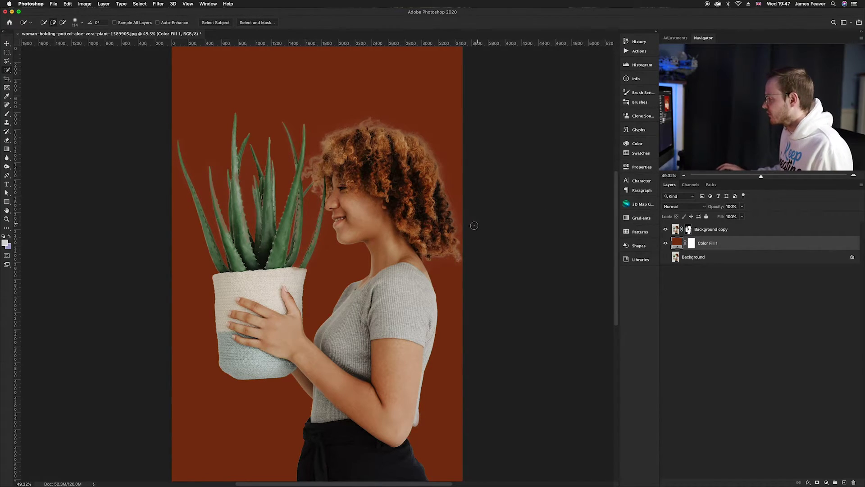
Step: Target the cut-out's layer mask and choose the Burn tool with its range set to Shadows for the pale hair fringe
scroll(525, 202, up, 5)
scroll(303, 228, right, 6)
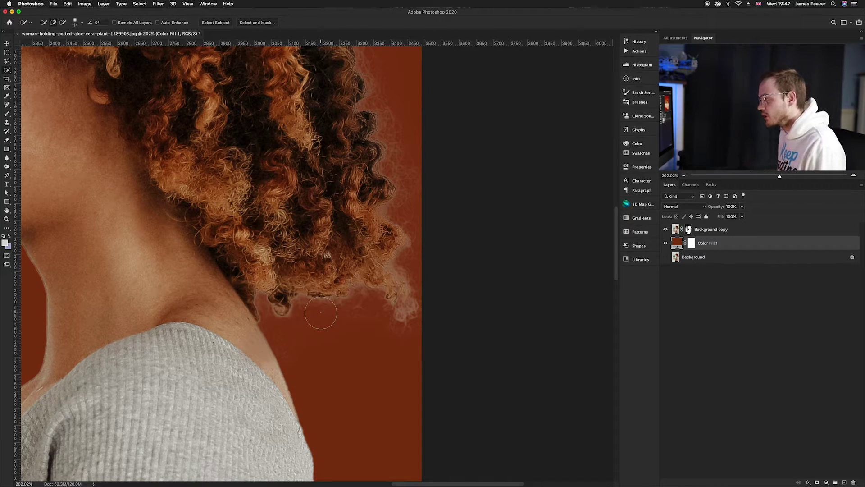
click(692, 230)
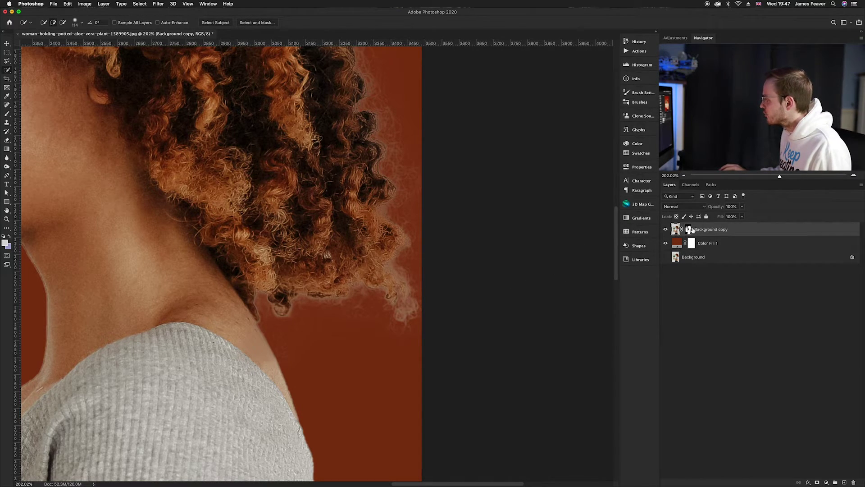
click(688, 230)
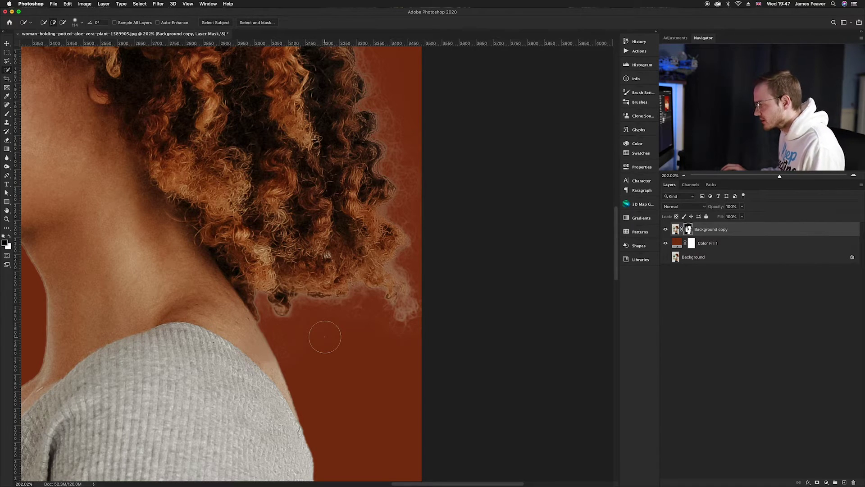
click(8, 169)
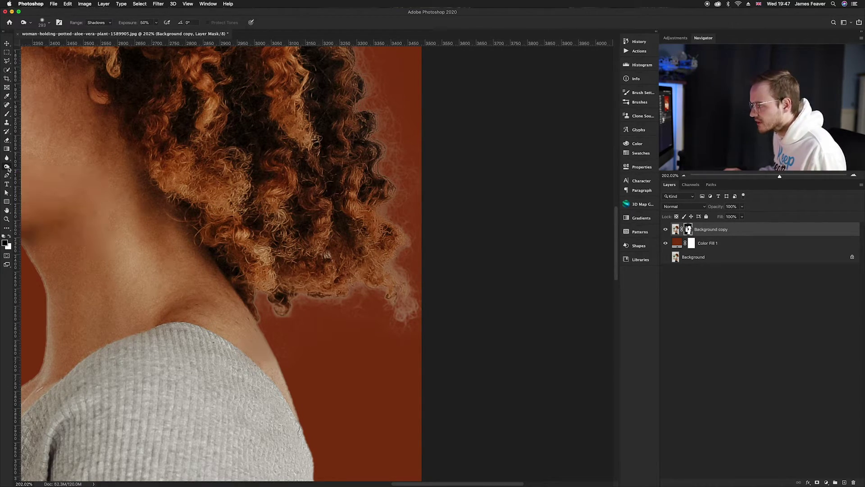
click(91, 23)
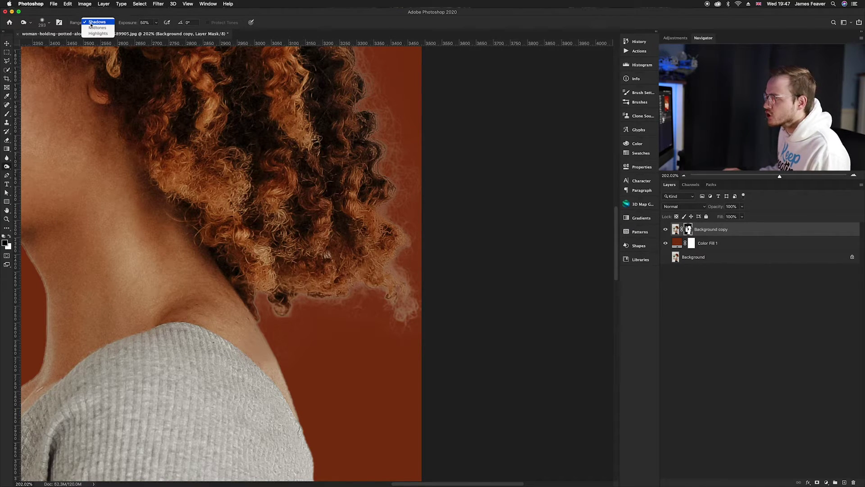
click(91, 23)
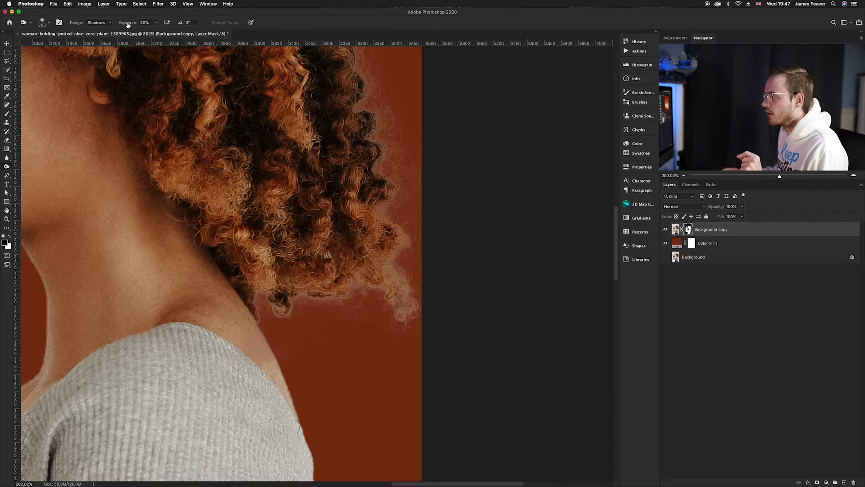
Step: Display the cut-out's layer mask on its own in black and white around the lower back of the hair
alt+click(689, 230)
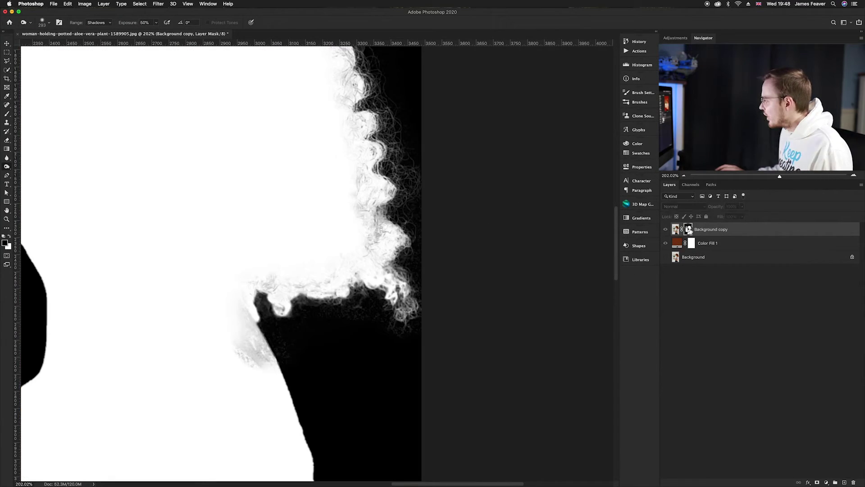
alt+click(688, 230)
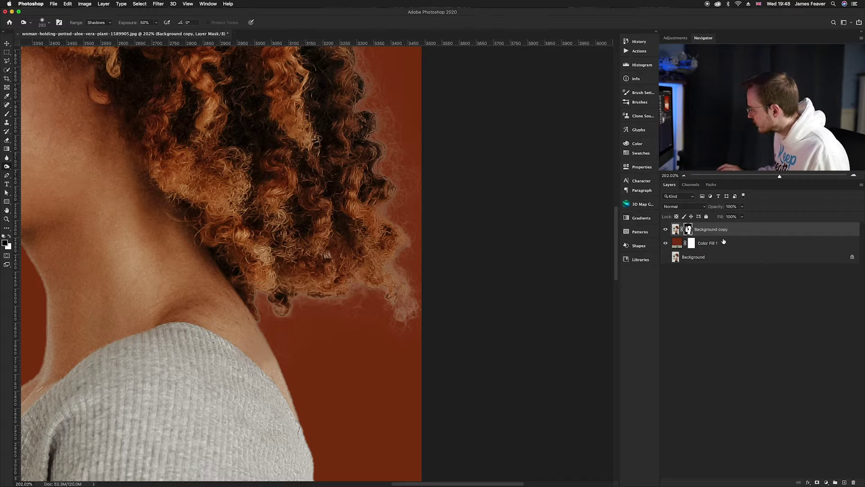
alt+click(688, 230)
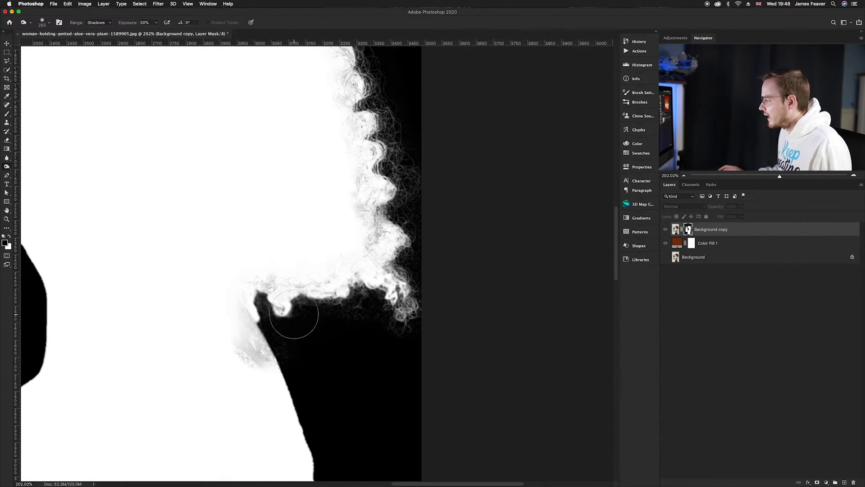
Step: Examine the layer mask's edges below the hair, along the face and neck, and around the pot and aloe leaves
scroll(289, 309, down, 5)
scroll(288, 349, up, 4)
scroll(304, 337, up, 3)
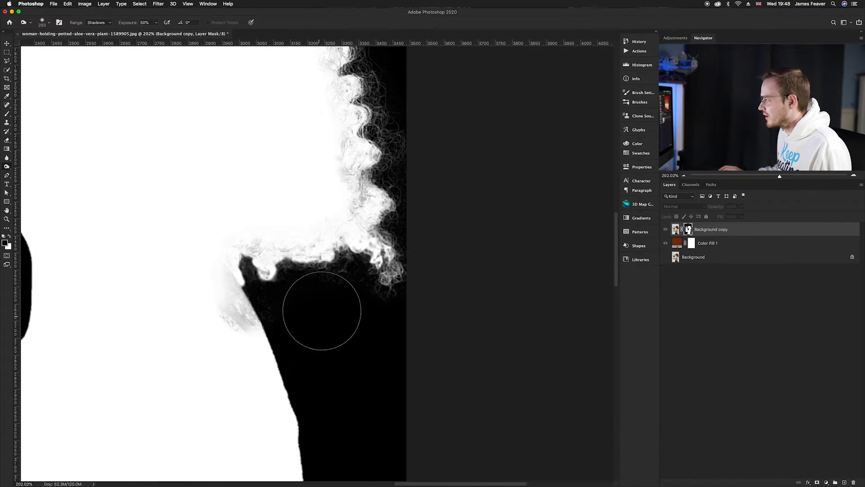
mouse_move(325, 303)
mouse_down()
mouse_move(346, 339)
mouse_move(298, 330)
mouse_up()
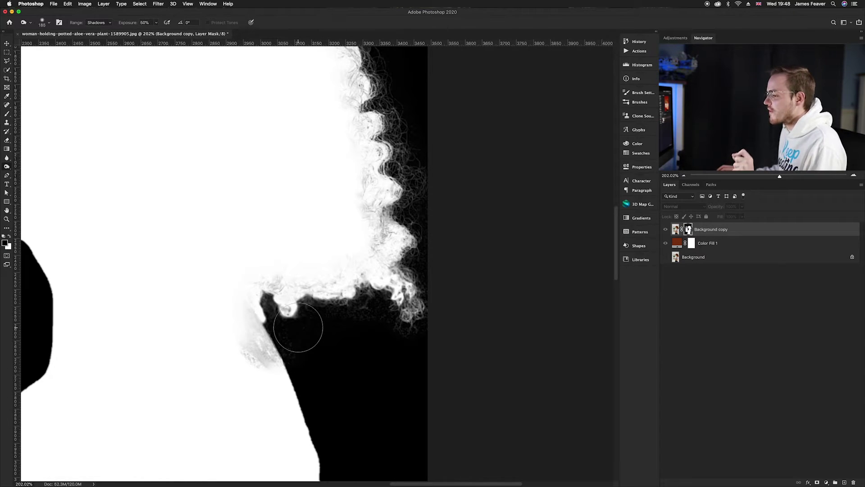
mouse_move(298, 327)
mouse_down()
mouse_move(292, 310)
mouse_move(273, 311)
mouse_move(406, 312)
mouse_move(416, 340)
mouse_move(415, 307)
mouse_move(423, 301)
mouse_move(403, 274)
mouse_move(416, 216)
mouse_move(437, 223)
mouse_move(400, 215)
mouse_move(425, 151)
mouse_move(406, 150)
mouse_move(408, 133)
mouse_move(416, 287)
mouse_move(367, 140)
mouse_move(444, 313)
mouse_move(417, 226)
mouse_move(362, 134)
mouse_move(287, 99)
mouse_move(364, 129)
mouse_move(224, 88)
mouse_move(175, 80)
mouse_up()
mouse_move(176, 80)
mouse_down()
mouse_move(377, 161)
mouse_move(290, 139)
mouse_move(309, 146)
mouse_move(139, 212)
mouse_move(122, 273)
mouse_move(344, 118)
mouse_move(328, 121)
mouse_move(285, 189)
mouse_move(325, 280)
mouse_move(356, 288)
mouse_move(378, 383)
mouse_move(358, 224)
mouse_up()
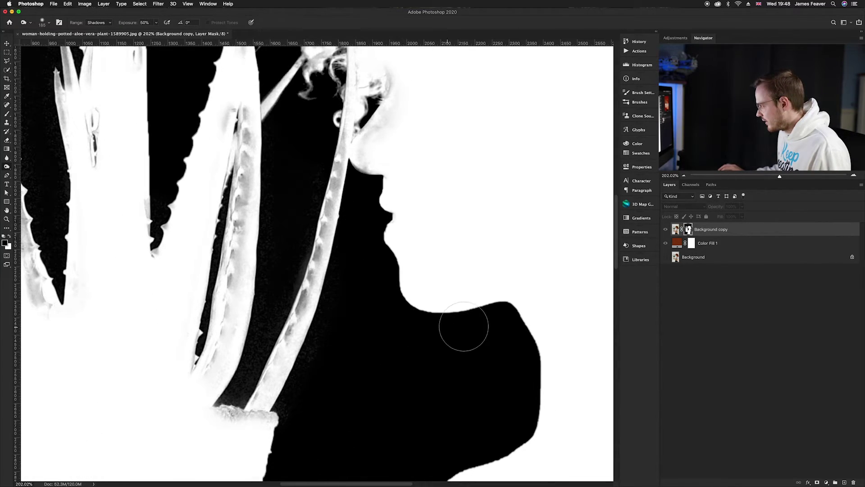
drag(519, 353, 515, 216)
mouse_move(226, 296)
mouse_down()
mouse_move(270, 151)
mouse_move(255, 236)
mouse_up()
mouse_move(270, 377)
mouse_down()
mouse_move(282, 226)
mouse_move(282, 309)
mouse_move(318, 430)
mouse_up()
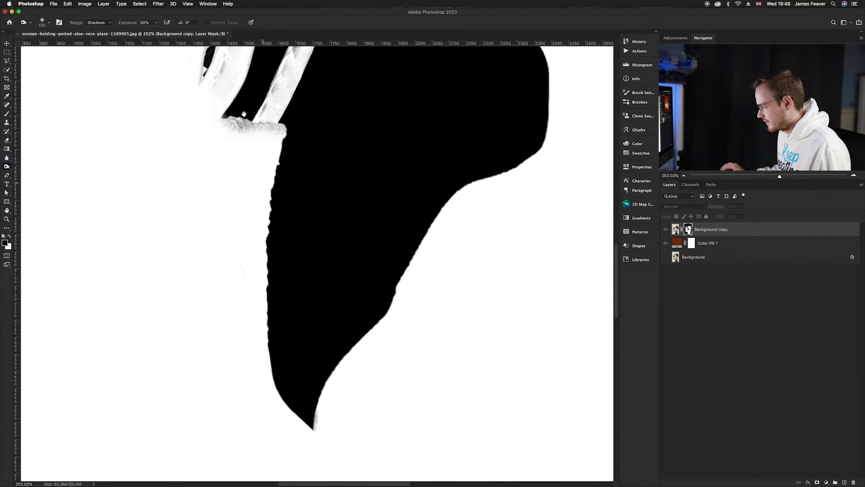
drag(244, 114, 336, 324)
mouse_move(309, 264)
mouse_down()
mouse_move(217, 260)
mouse_move(142, 92)
mouse_up()
mouse_move(363, 359)
mouse_down()
mouse_move(333, 340)
mouse_move(275, 338)
mouse_up()
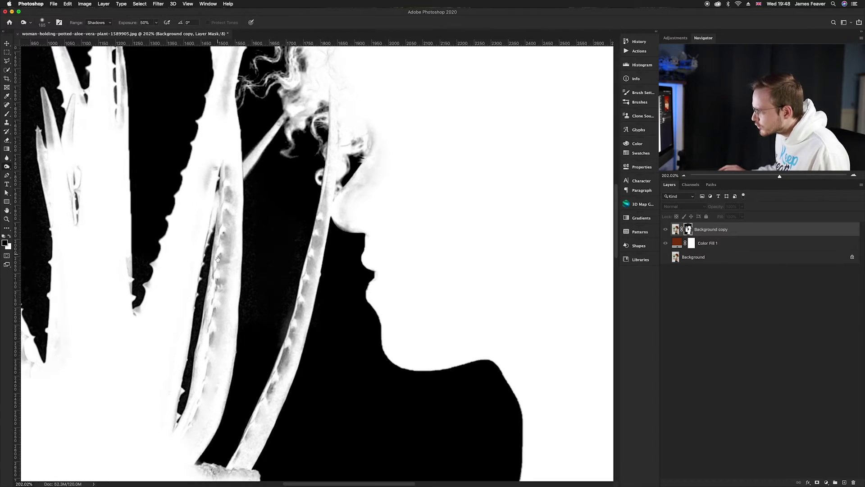
key(super+r)
drag(219, 263, 309, 262)
key(super+r)
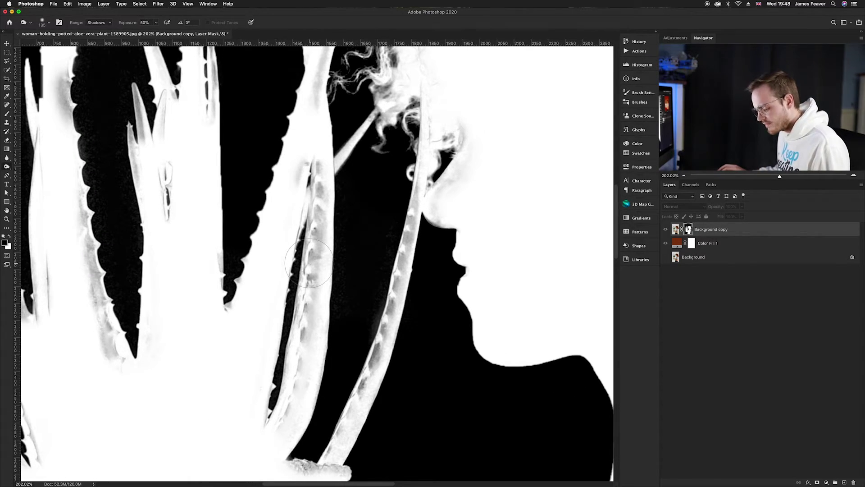
key(v)
key(b)
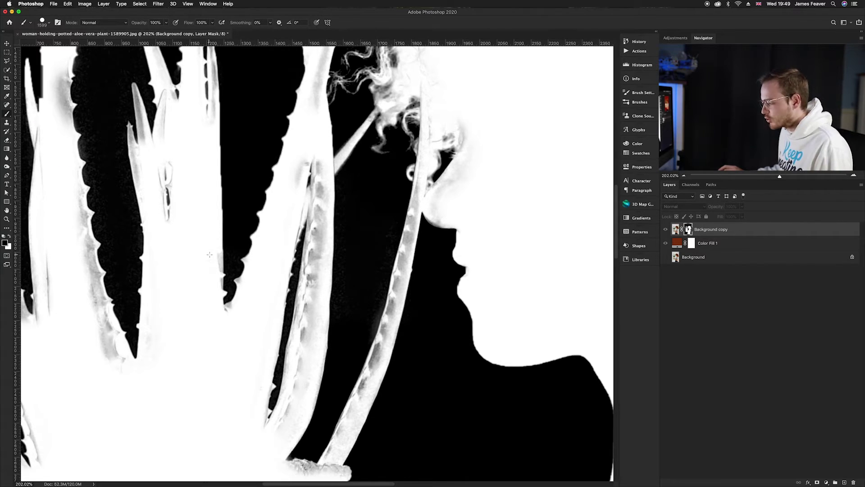
key(c)
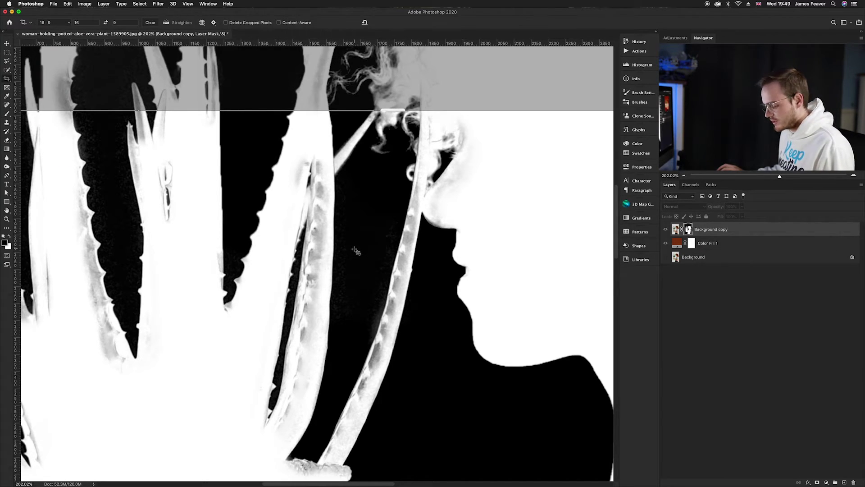
key(Escape)
Step: Paint over the grey patches inside the aloe leaves on the layer mask with a small white brush to make them solid
key(b)
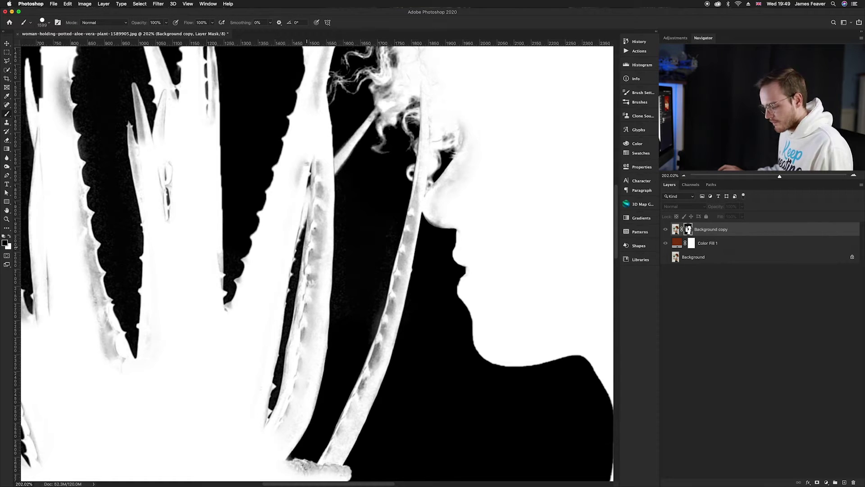
mouse_move(297, 283)
mouse_down()
mouse_move(5, 282)
mouse_move(3, 252)
mouse_move(3, 266)
mouse_up()
drag(50, 313, 233, 301)
scroll(245, 270, up, 3)
mouse_move(266, 207)
mouse_down()
mouse_move(310, 360)
mouse_move(342, 408)
mouse_move(313, 340)
mouse_up()
mouse_move(227, 201)
mouse_down()
mouse_move(233, 341)
mouse_move(221, 205)
mouse_move(215, 224)
mouse_move(226, 355)
mouse_up()
drag(128, 204, 189, 354)
key(super+z)
drag(136, 217, 126, 217)
mouse_move(100, 119)
mouse_down()
mouse_move(170, 345)
mouse_move(180, 346)
mouse_move(108, 157)
mouse_up()
drag(146, 236, 209, 376)
mouse_move(149, 135)
mouse_down()
mouse_move(130, 136)
mouse_move(135, 116)
mouse_move(163, 267)
mouse_move(146, 172)
mouse_up()
drag(136, 122, 203, 383)
drag(298, 196, 239, 292)
mouse_move(239, 206)
ctrl+alt+mouse_down()
mouse_move(241, 178)
mouse_move(244, 287)
ctrl+alt+mouse_up()
mouse_move(244, 287)
mouse_down()
mouse_move(243, 197)
mouse_move(252, 262)
mouse_move(248, 179)
mouse_move(250, 223)
mouse_up()
mouse_move(417, 269)
mouse_down()
mouse_move(192, 185)
mouse_move(130, 178)
mouse_up()
drag(385, 253, 305, 161)
key(super+r)
drag(257, 128, 248, 196)
mouse_move(287, 129)
mouse_down()
mouse_move(283, 225)
mouse_move(287, 207)
mouse_move(289, 242)
mouse_move(261, 326)
mouse_move(266, 382)
mouse_move(254, 436)
mouse_move(269, 257)
mouse_up()
key(super+r)
key(super+r)
mouse_move(301, 106)
mouse_down()
mouse_move(256, 360)
mouse_move(239, 378)
mouse_move(247, 360)
mouse_up()
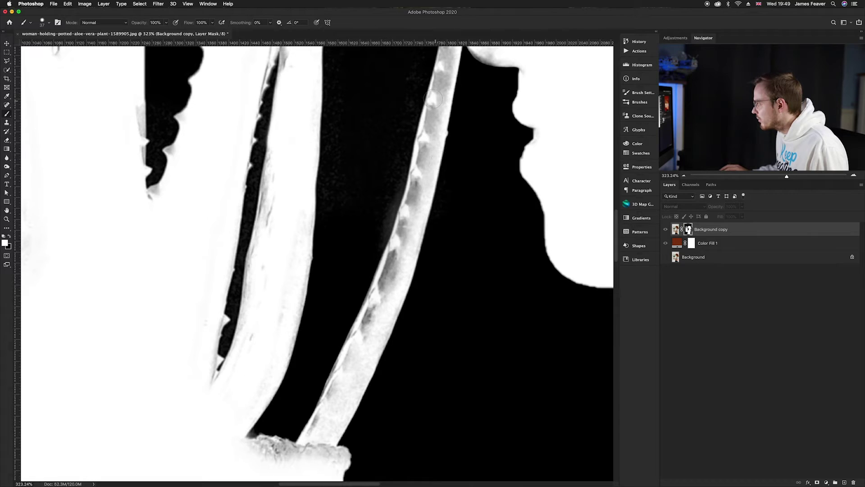
Step: Paint white along the narrow aloe leaf nearest the woman's face to fill its grey areas on the layer mask
mouse_move(434, 120)
mouse_down()
mouse_move(393, 296)
mouse_move(372, 323)
mouse_up()
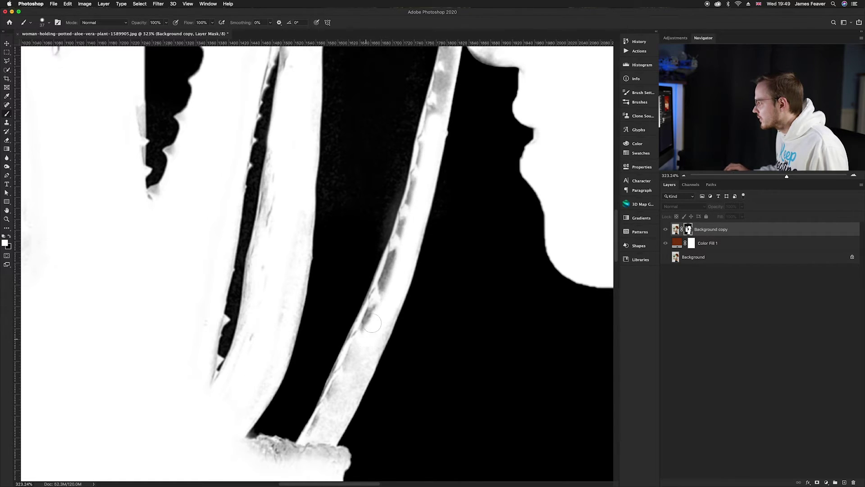
mouse_move(427, 136)
mouse_down()
mouse_move(381, 307)
mouse_move(315, 444)
mouse_move(365, 206)
mouse_up()
mouse_move(331, 238)
mouse_down()
mouse_move(301, 225)
mouse_move(381, 232)
mouse_move(365, 209)
mouse_move(372, 160)
mouse_move(361, 215)
mouse_move(287, 368)
mouse_up()
mouse_move(373, 157)
mouse_down()
mouse_move(353, 221)
mouse_move(310, 301)
mouse_up()
Step: Leave the mask-only display and show the whole cut-out in colour against the reddish-brown background
key(super+0)
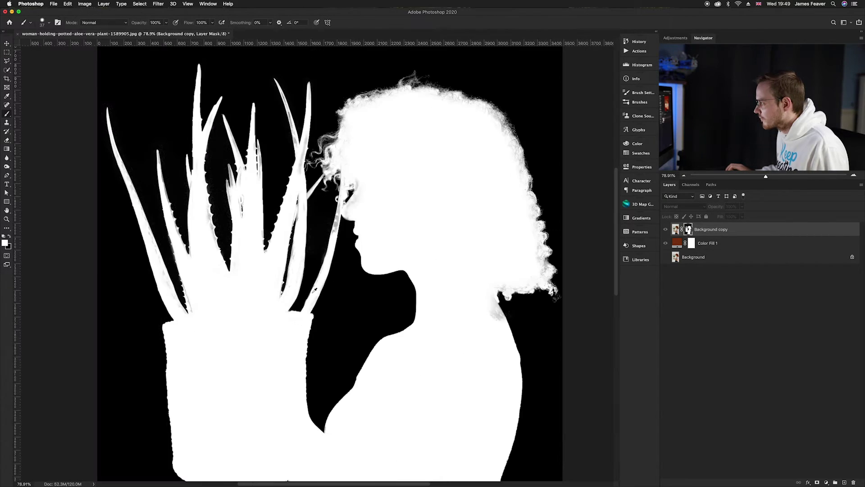
scroll(314, 290, down, 3)
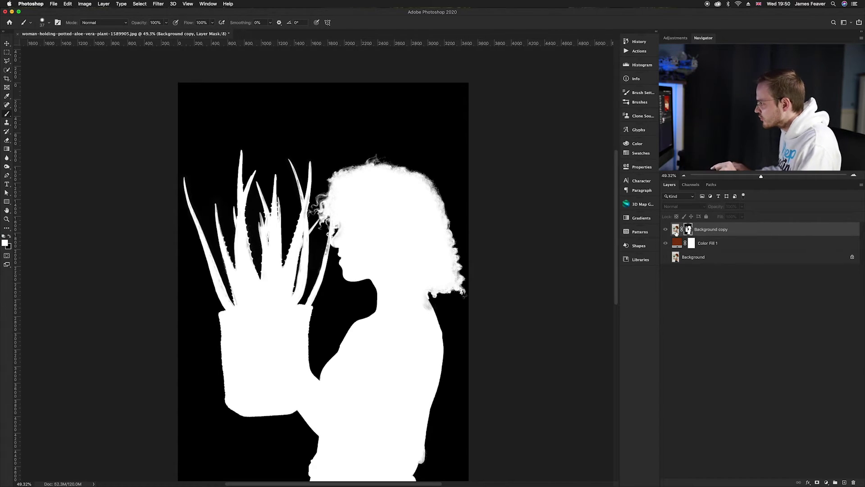
click(676, 230)
drag(491, 251, 464, 217)
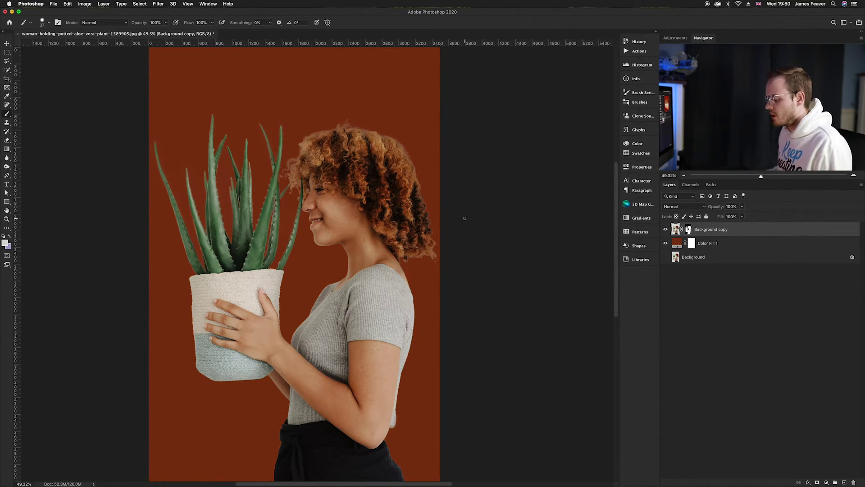
key(super+minus)
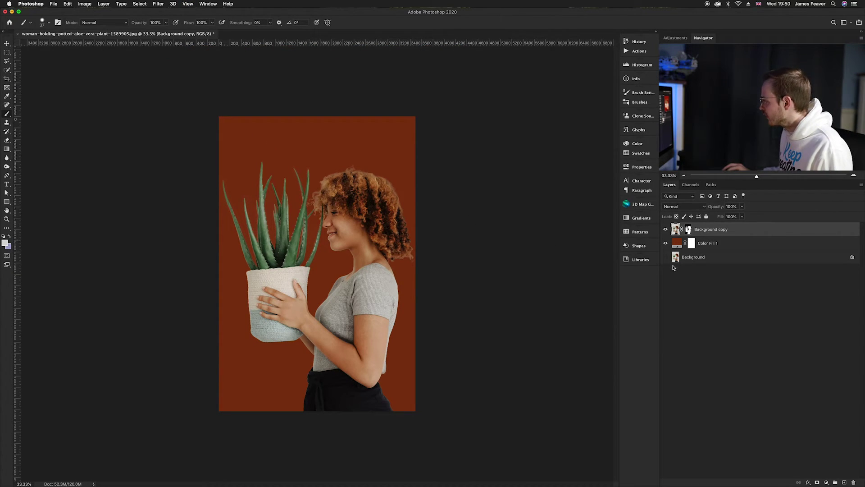
Step: Replace the reddish-brown Color Fill layer with a placed photo of the white room with open doors, scaled to 139.81% beneath the cut-out
click(678, 244)
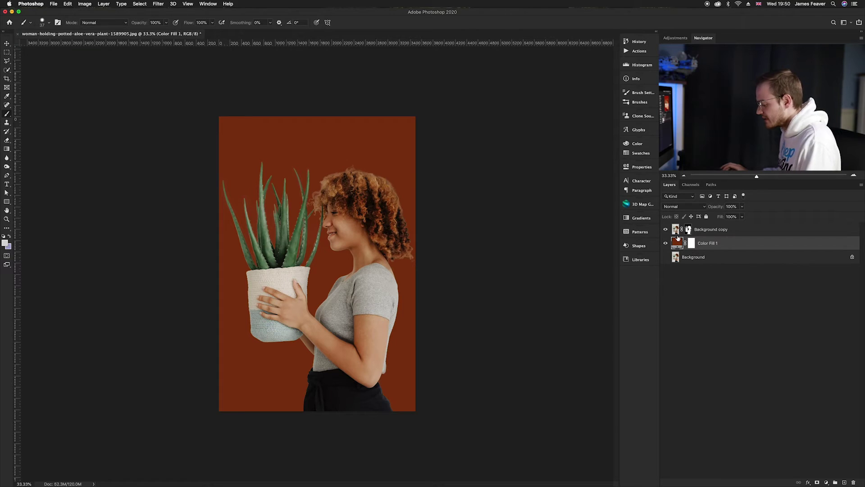
key(BackSpace)
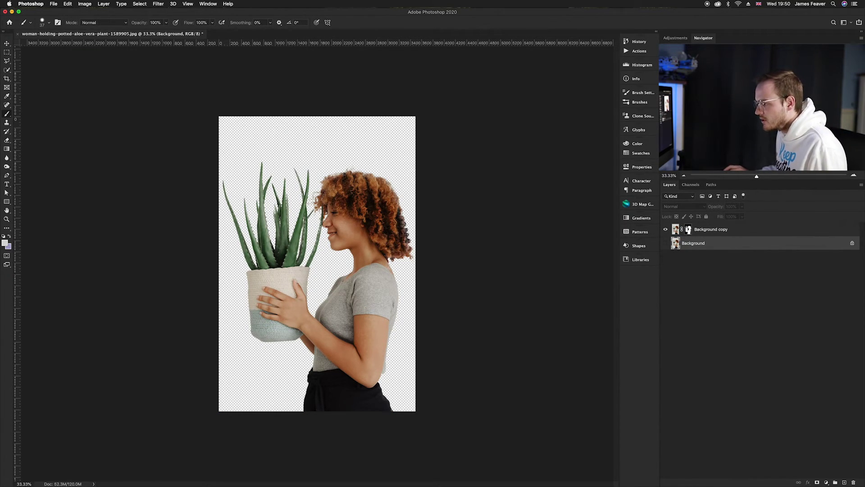
drag(0, 261, 329, 275)
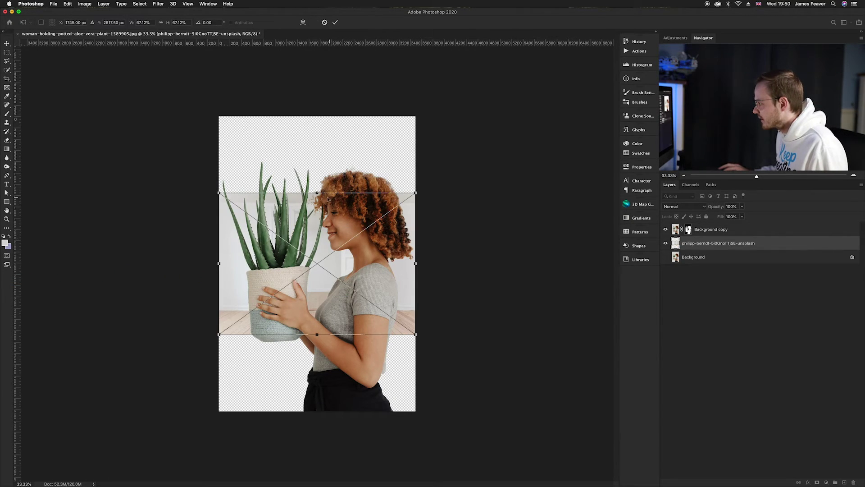
drag(317, 192, 329, 115)
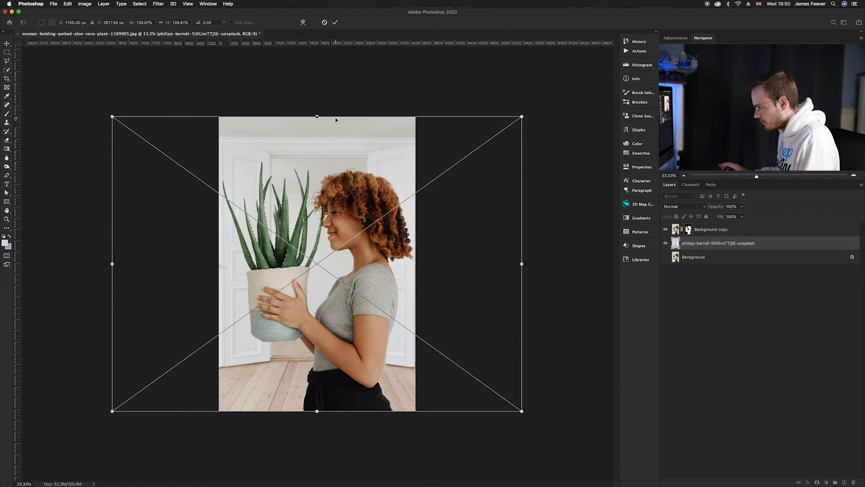
key(Return)
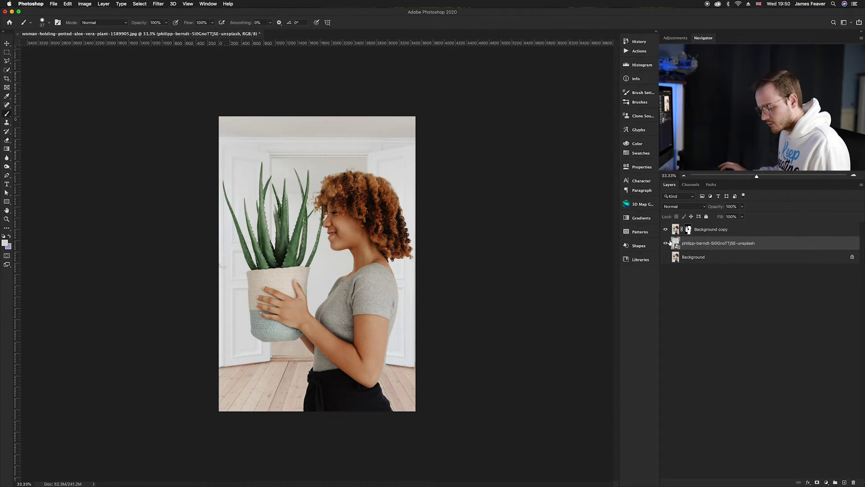
Step: Extend the portrait canvas to a 16:9 landscape with the Crop tool, keeping its full height and the subject centred
key(c)
drag(315, 206, 318, 115)
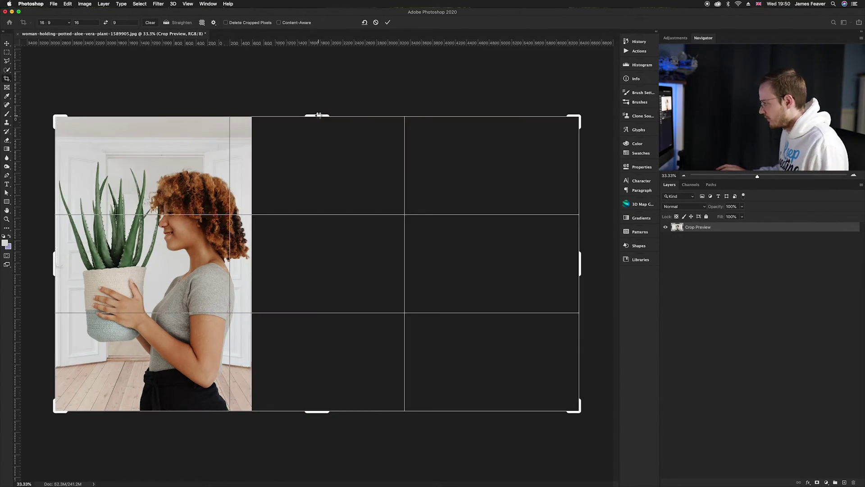
key(Return)
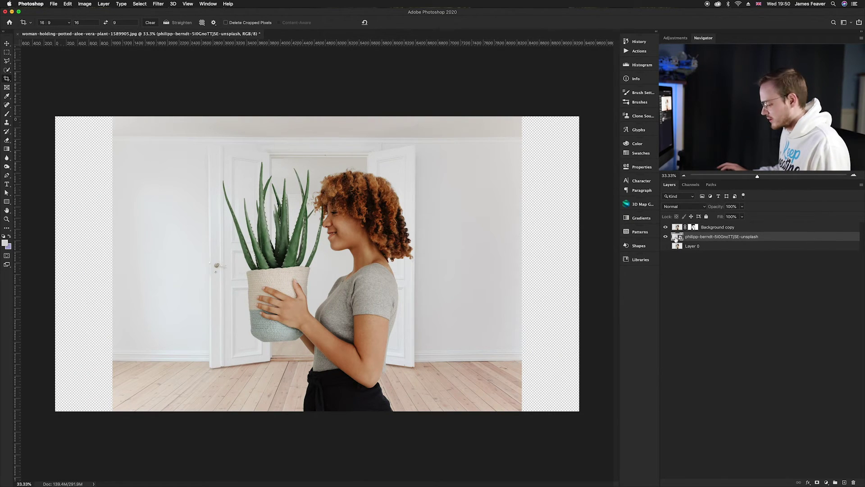
Step: Scale the room photo to 180.87% so it spans the widened canvas and move it down to Y 2969 px
key(super+t)
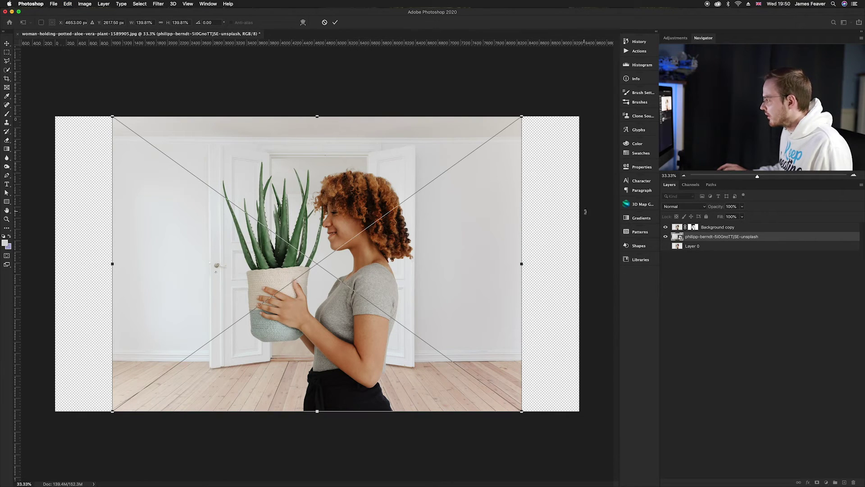
drag(521, 264, 582, 267)
drag(582, 268, 581, 267)
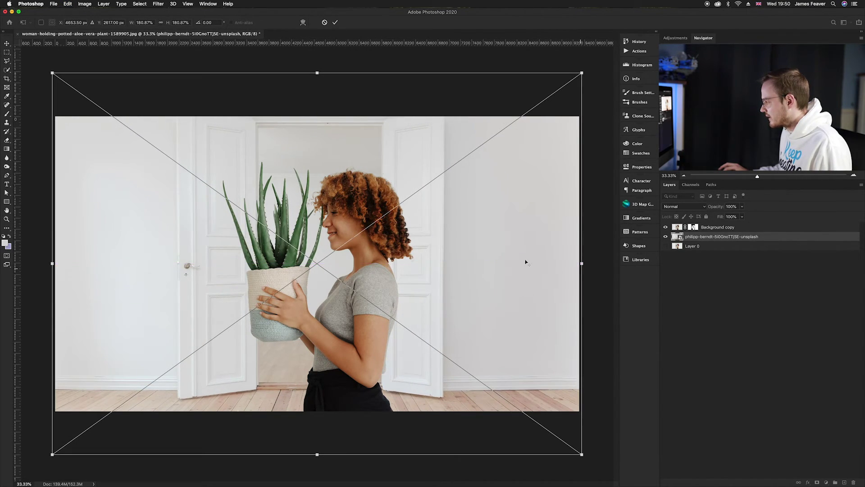
drag(517, 226, 517, 240)
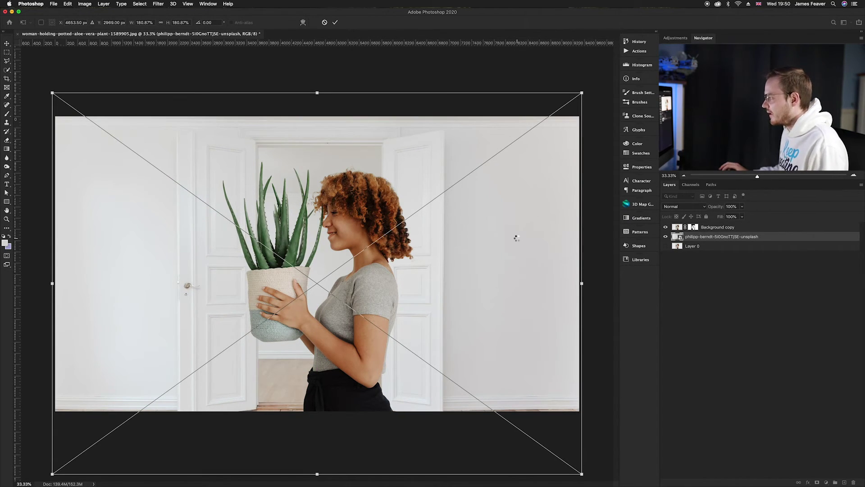
key(c)
key(v)
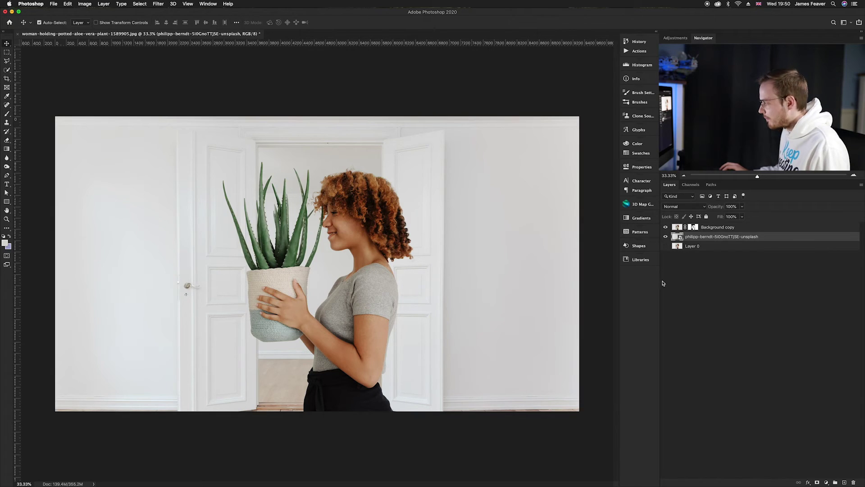
Step: Apply a Gaussian Blur with a radius of 10 pixels to the room photo layer
click(160, 4)
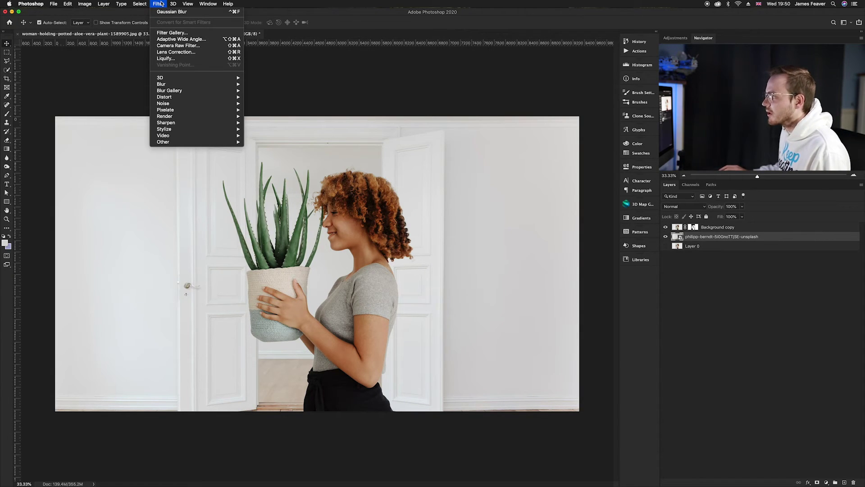
mouse_move(198, 84)
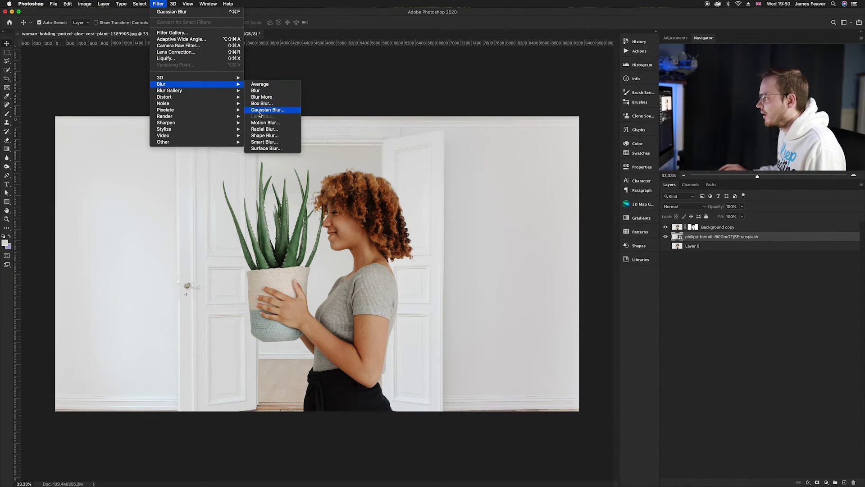
click(261, 110)
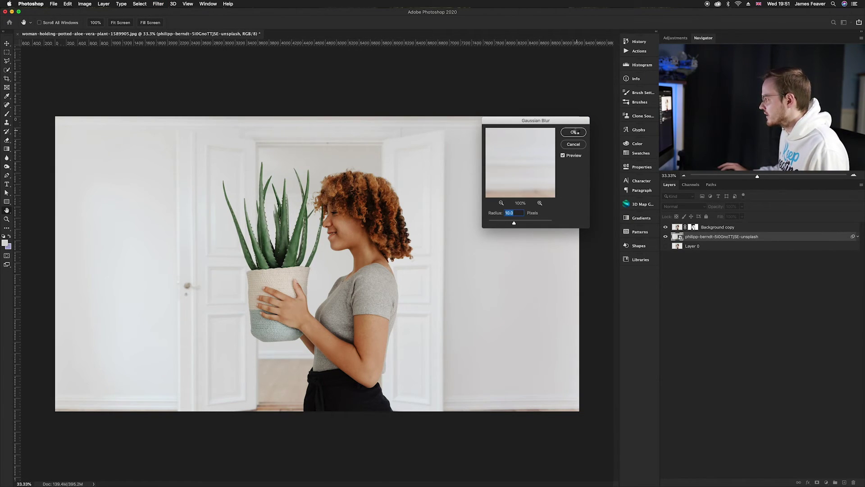
key(Return)
key(v)
Step: Examine the cut-out's edges against the blurred room around the hair, aloe leaves, shirt and arms, finishing on the whole composite
scroll(364, 267, up, 5)
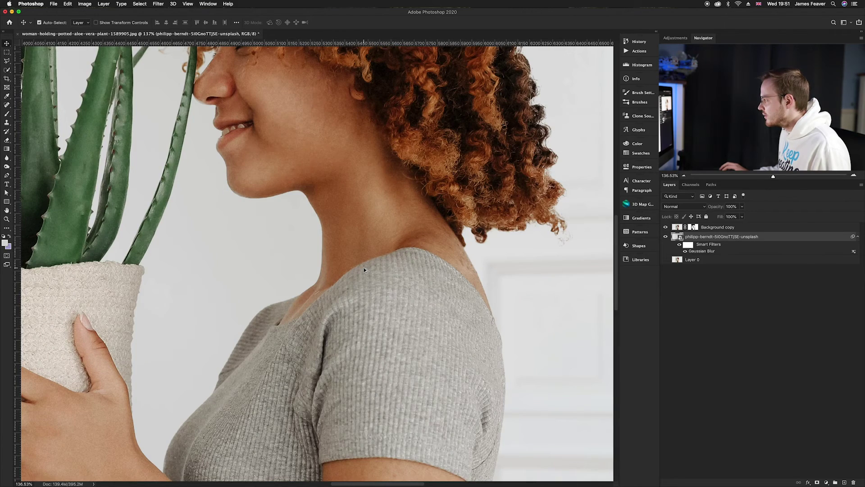
drag(482, 209, 448, 296)
drag(431, 132, 457, 206)
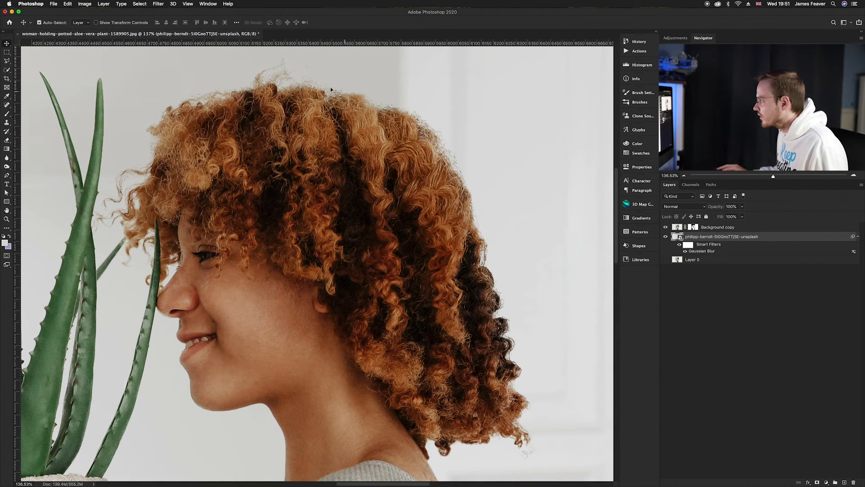
drag(122, 246, 403, 271)
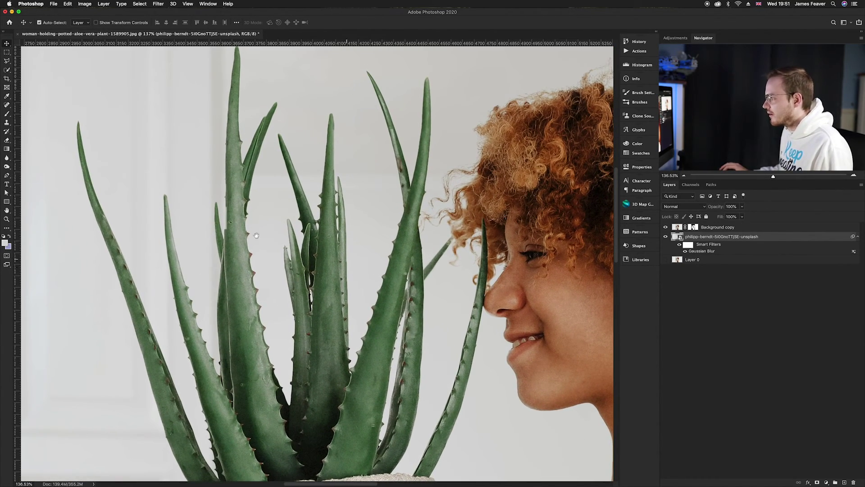
drag(168, 322, 142, 223)
drag(221, 329, 149, 184)
key(super+r)
key(super+r)
key(super+r)
scroll(149, 184, down, 10)
scroll(140, 225, right, 10)
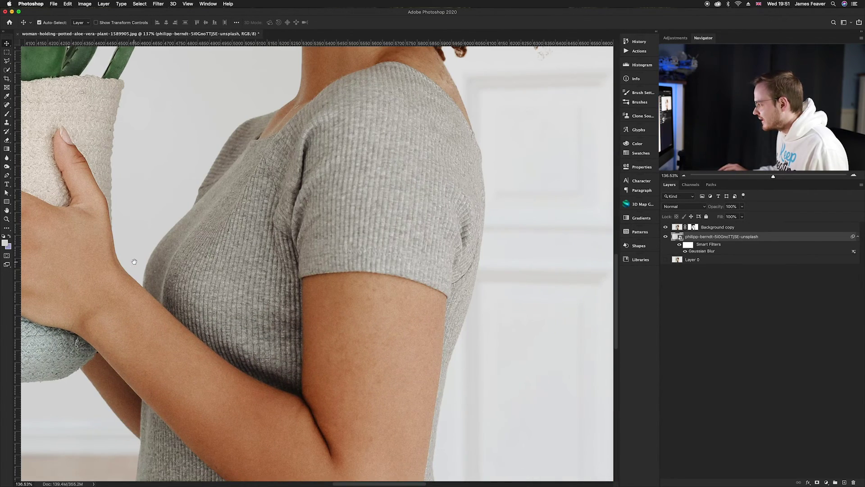
drag(425, 424, 407, 402)
scroll(408, 403, up, 8)
key(super+r)
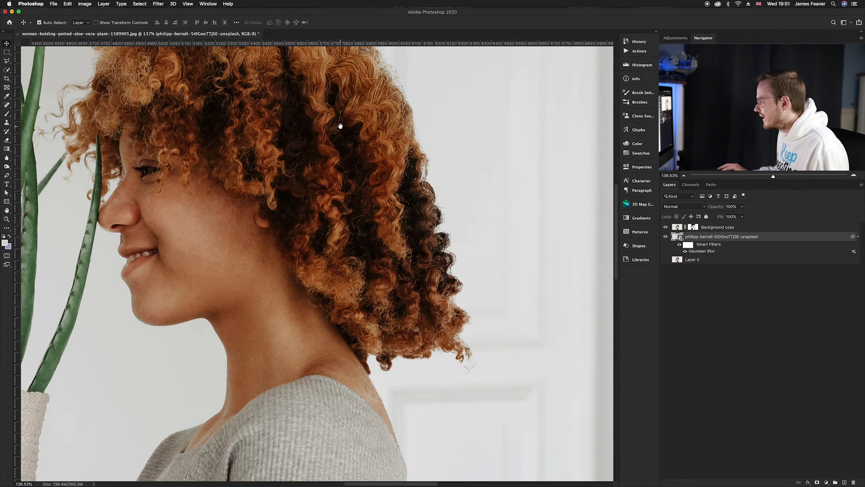
scroll(340, 126, up, 2)
key(super+semicolon)
key(super+0)
key(super+semicolon)
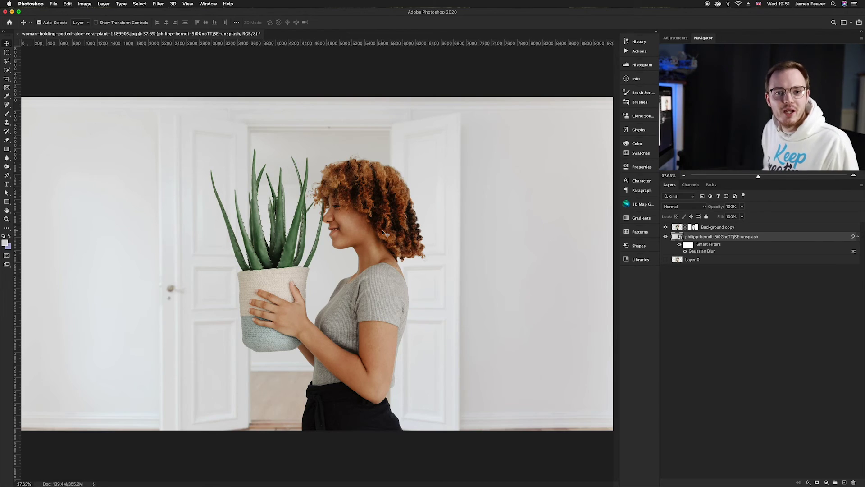